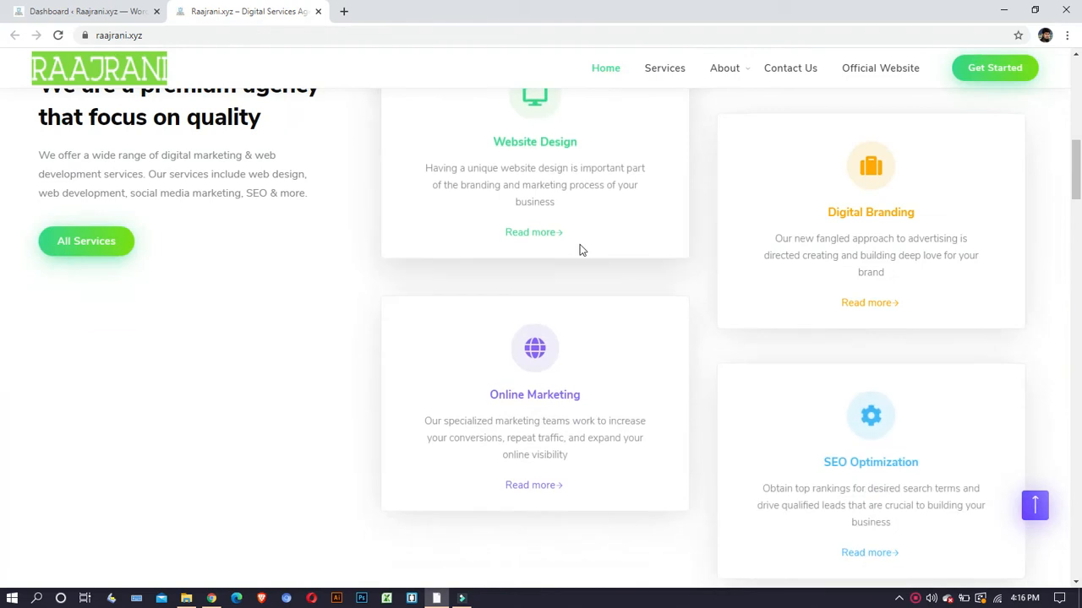
# Step: Examine the agency homepage's services, statistics and pricing plan sections
pyautogui.scroll(-8, 582, 246)
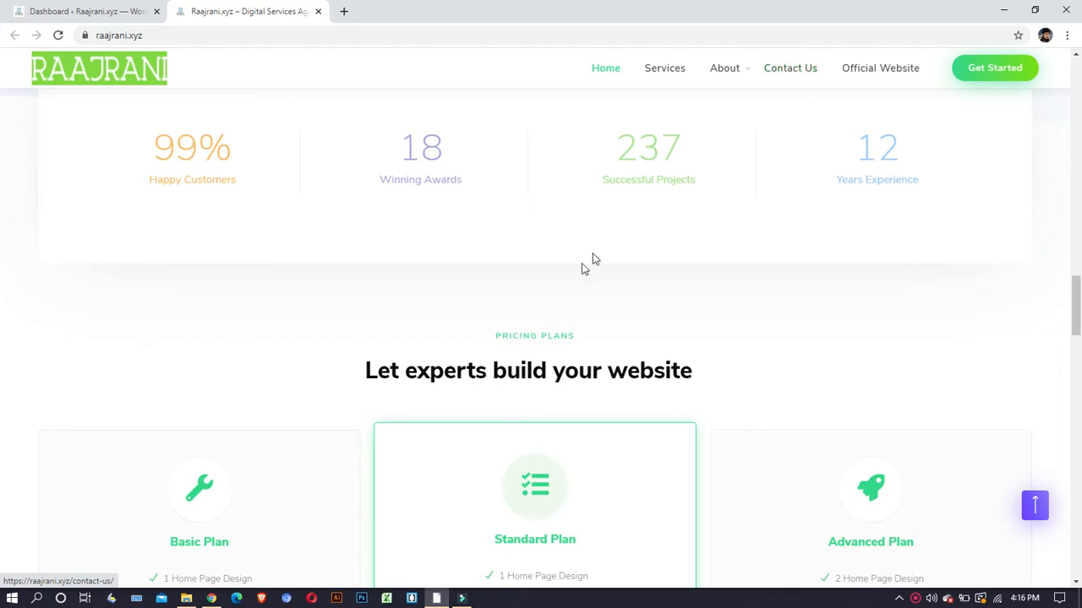
pyautogui.scroll(-4, 555, 297)
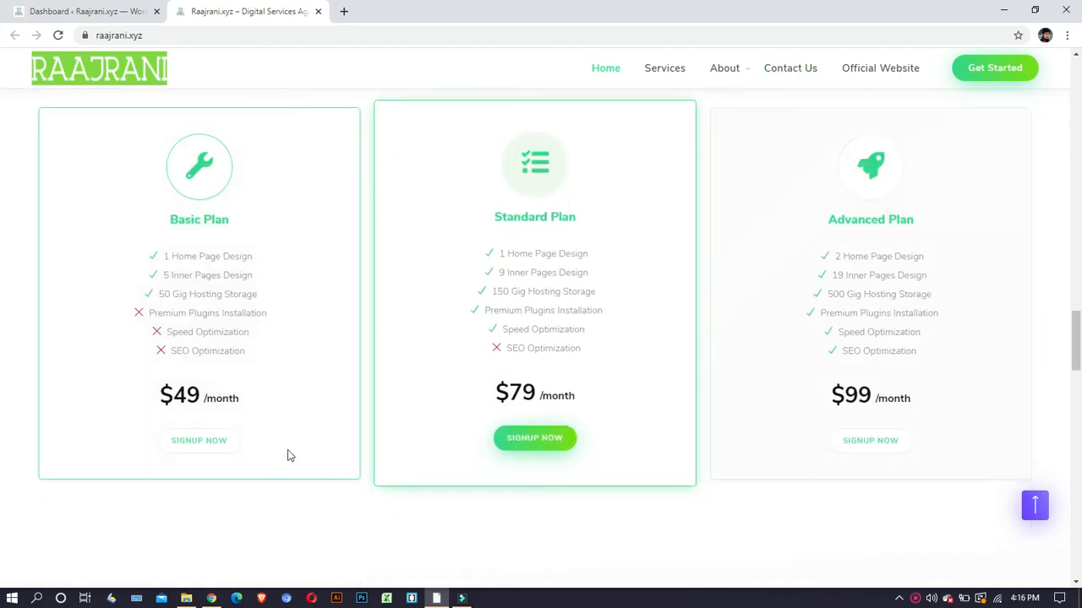
pyautogui.scroll(-1, 201, 398)
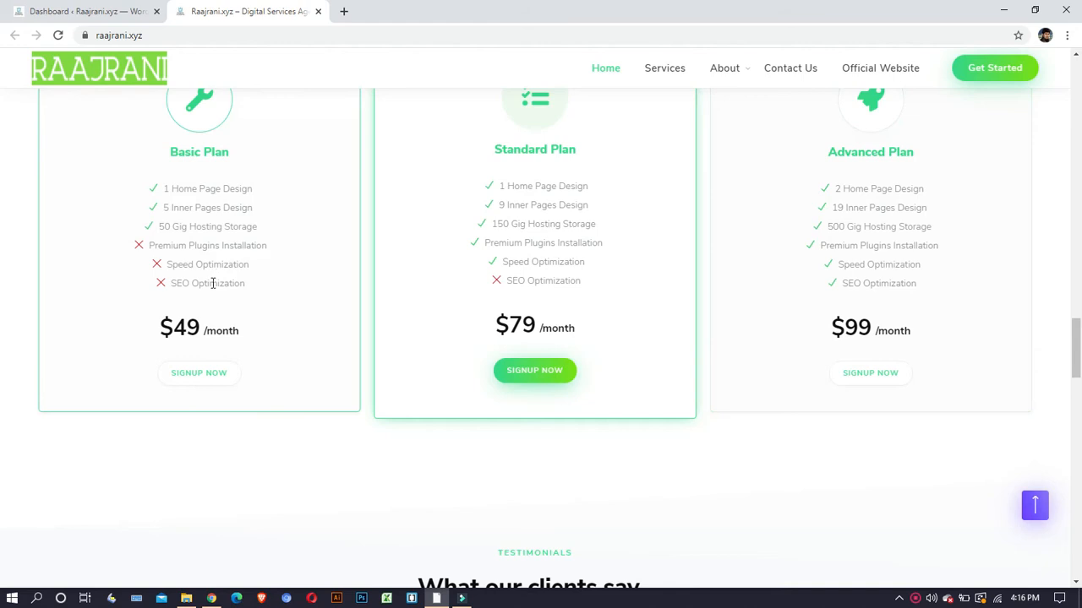
pyautogui.click(207, 376)
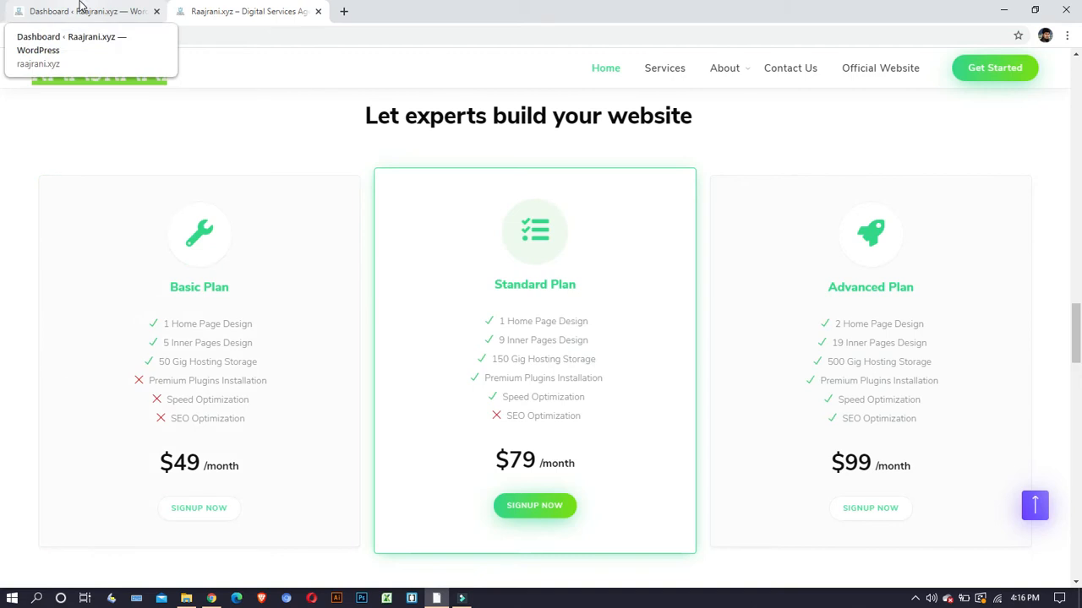
pyautogui.scroll(8, 274, 198)
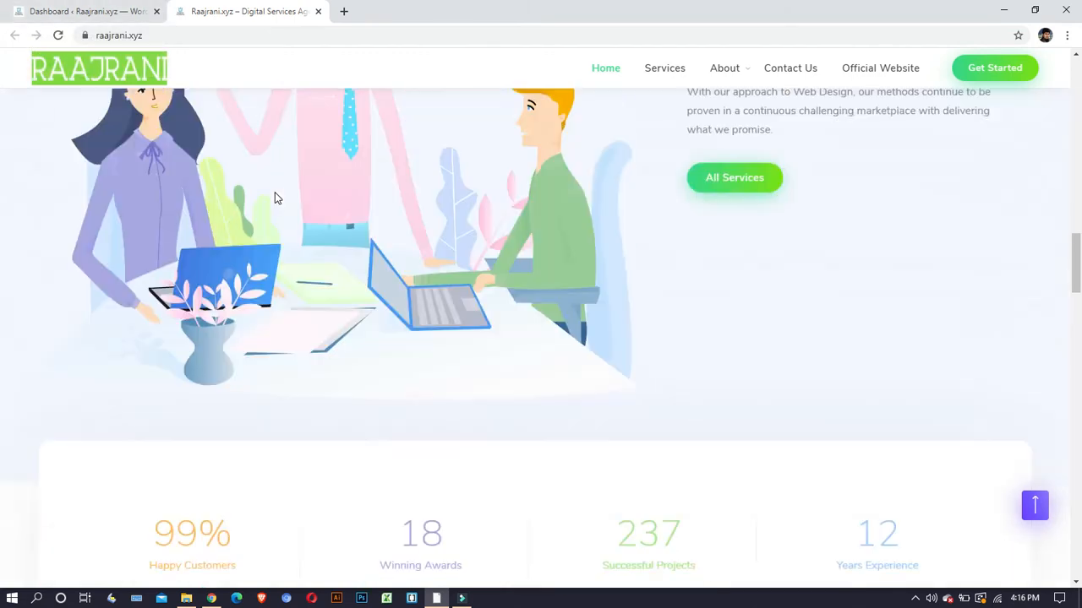
pyautogui.scroll(10, 274, 198)
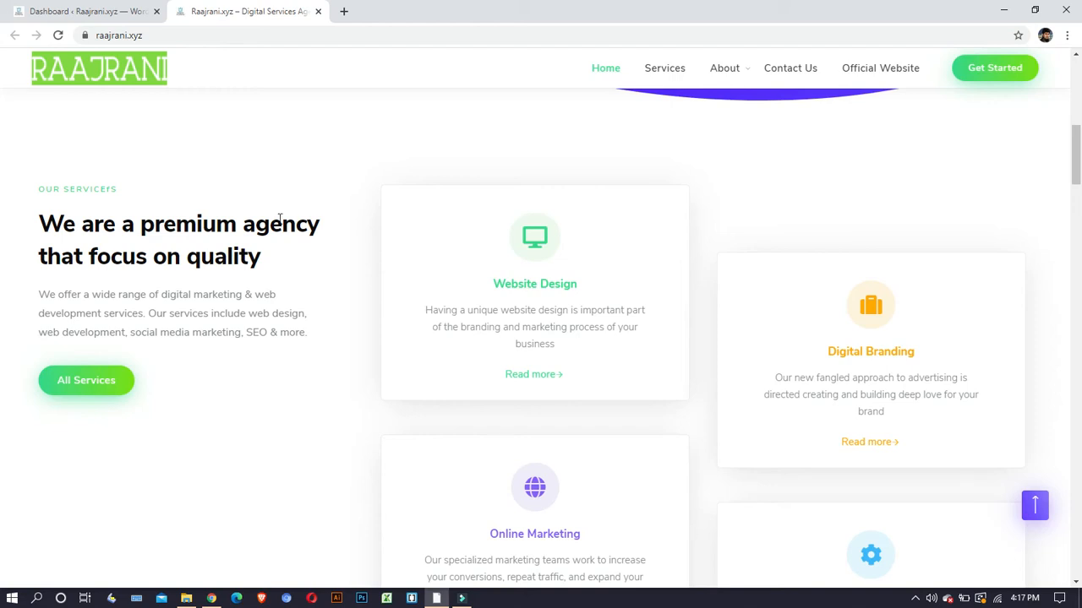
pyautogui.scroll(3, 306, 273)
pyautogui.scroll(3, 305, 280)
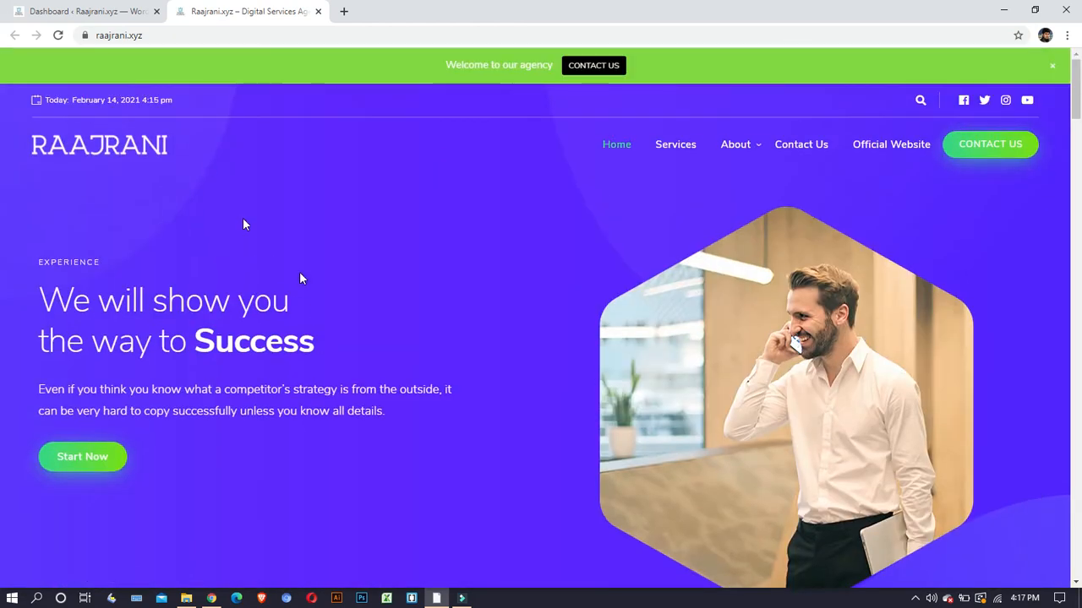
# Step: Go to the plugin installation page in the WordPress dashboard and list the plugins tagged woocommerce
pyautogui.click(121, 16)
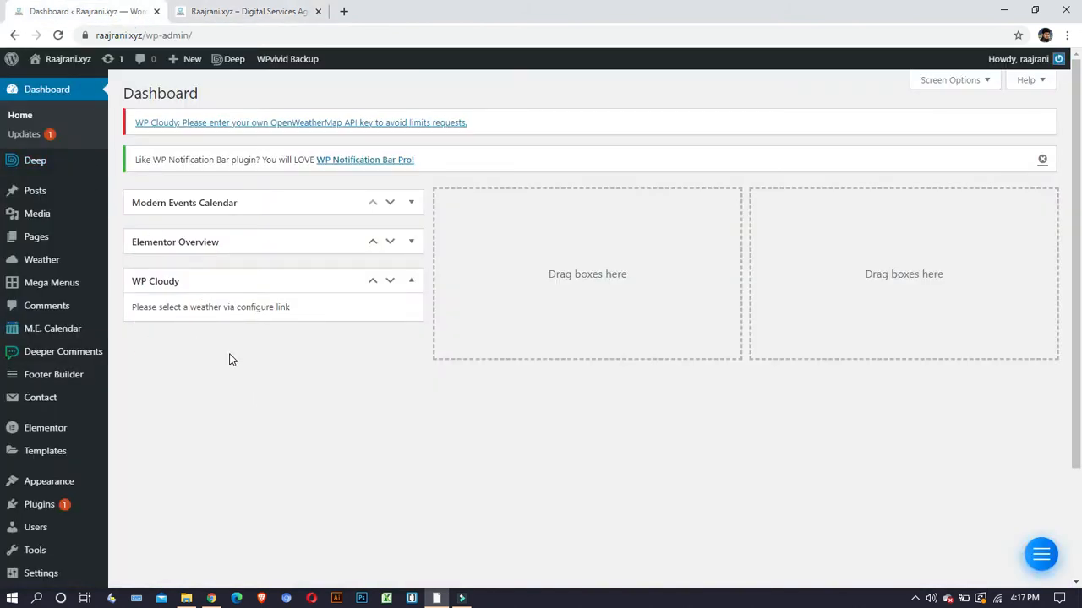
pyautogui.scroll(-1, 14, 504)
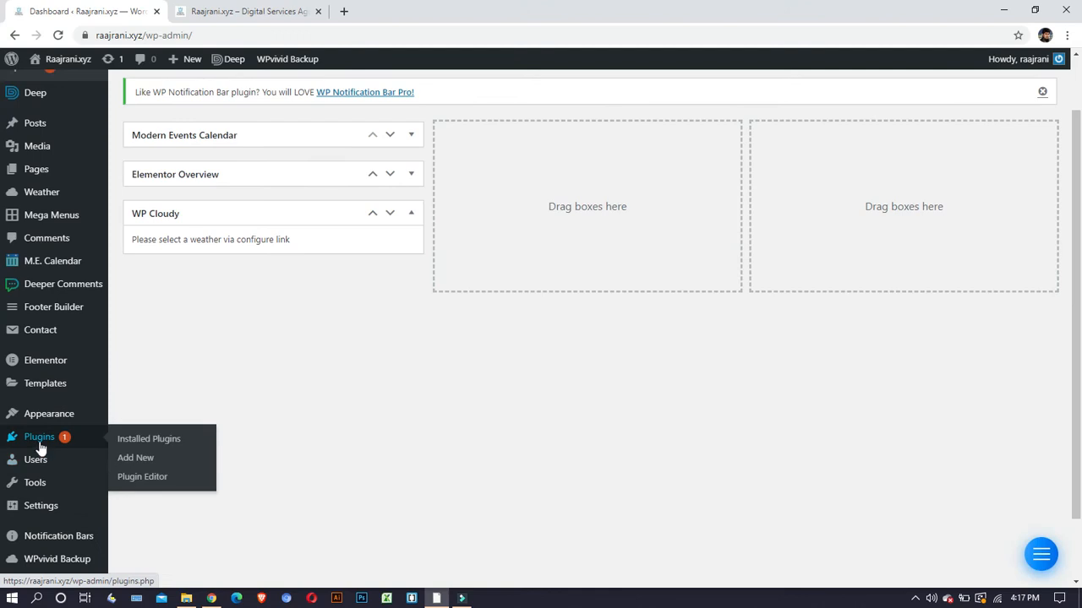
pyautogui.click(141, 465)
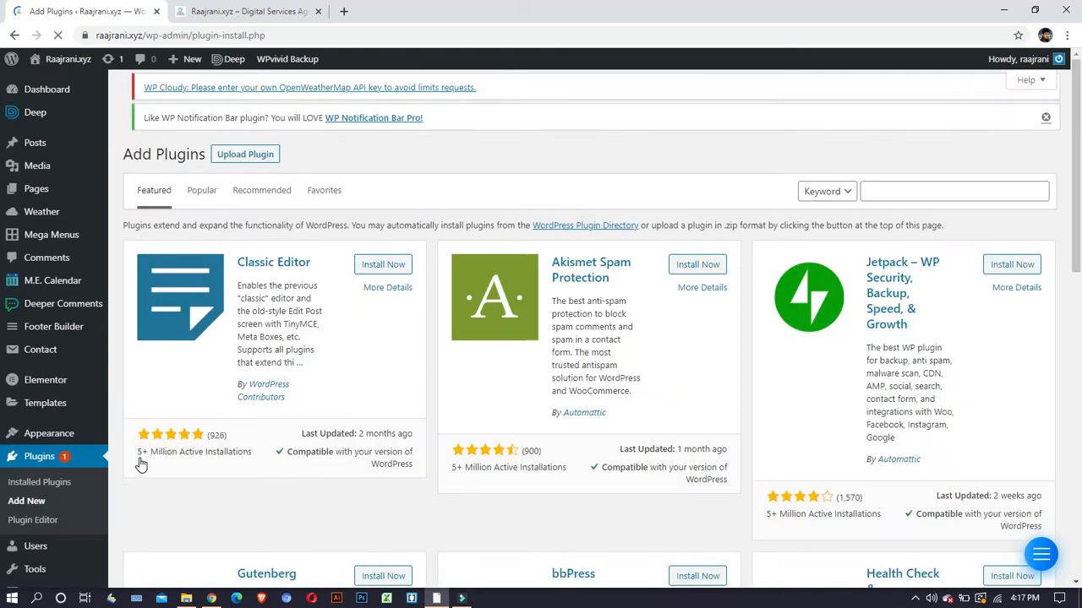
pyautogui.scroll(-10, 567, 307)
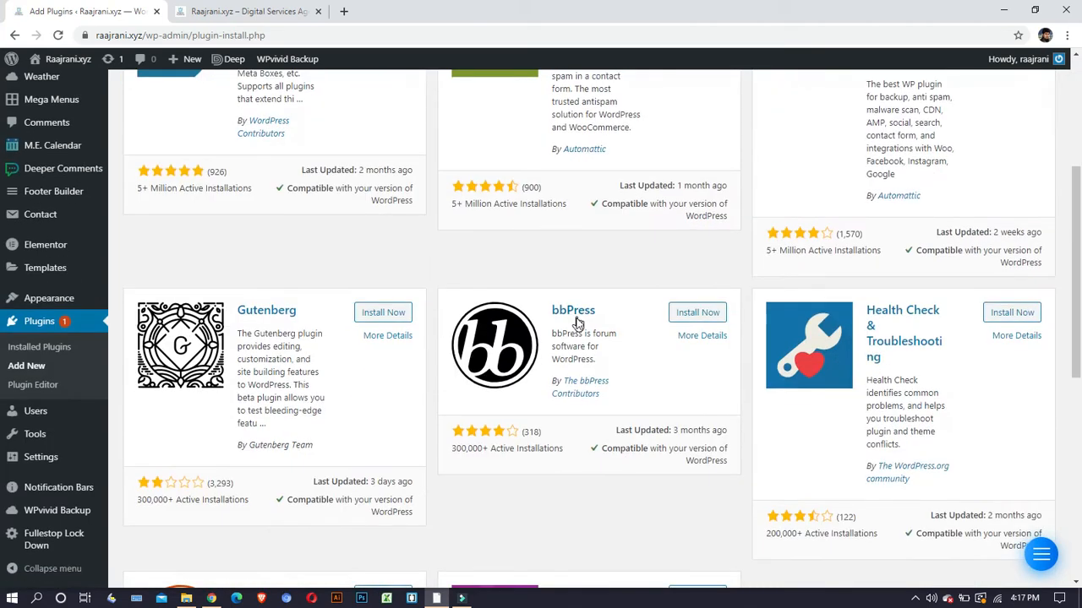
pyautogui.click(461, 466)
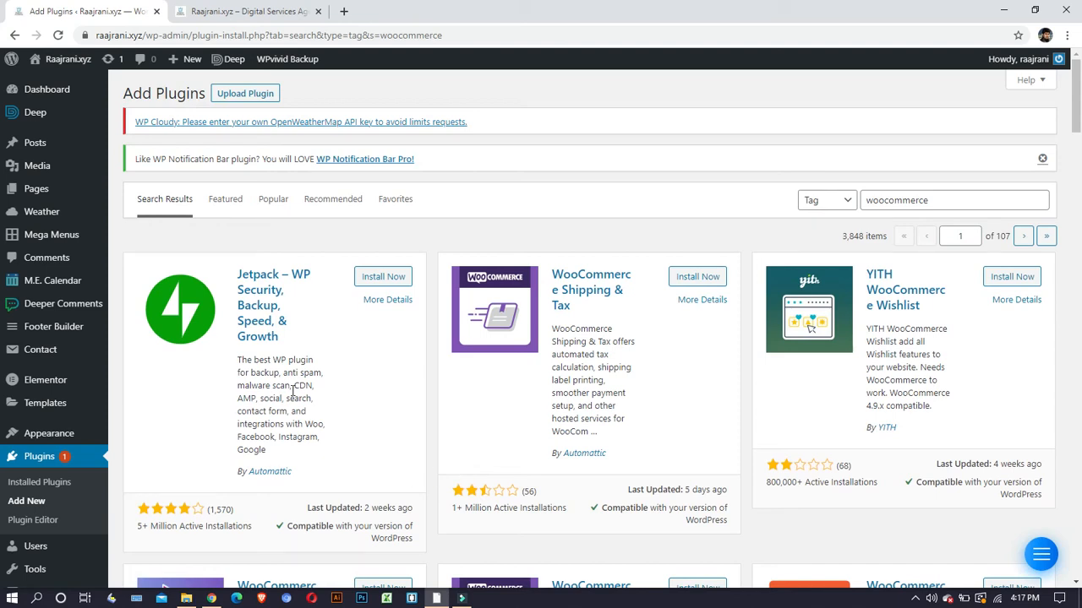
# Step: Look through the plugins tagged woocommerce for the main WooCommerce plugin
pyautogui.scroll(-5, 414, 480)
pyautogui.scroll(-2, 376, 361)
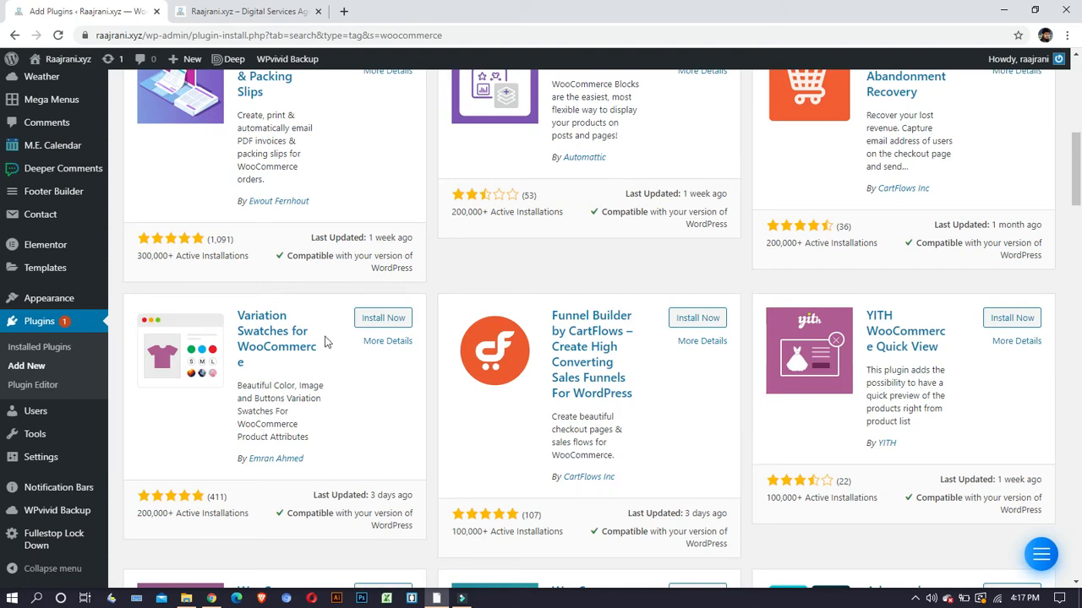
pyautogui.scroll(7, 325, 336)
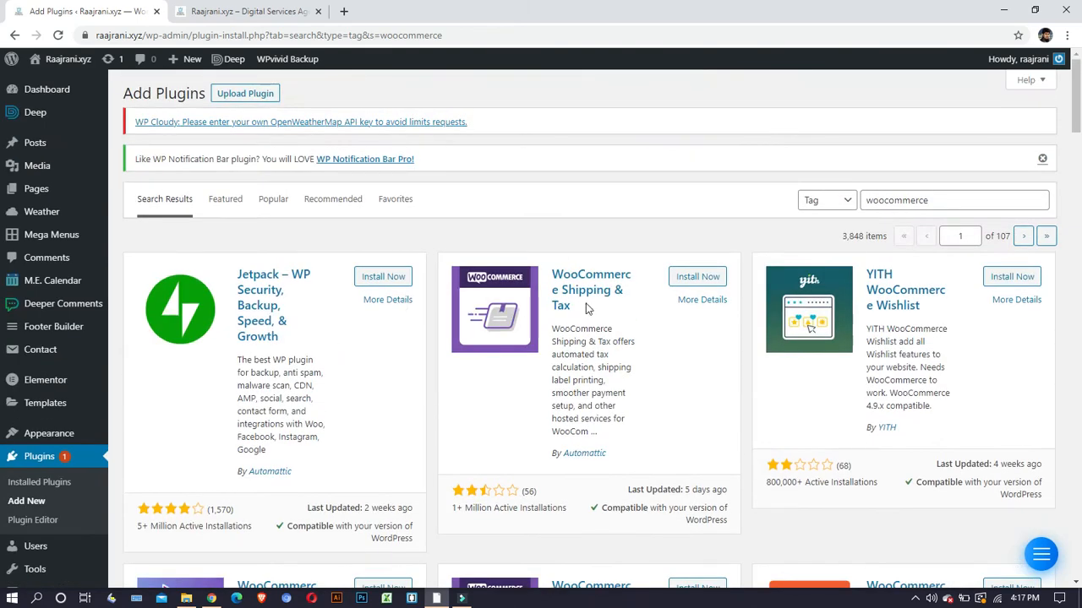
pyautogui.scroll(-7, 584, 308)
pyautogui.scroll(-4, 589, 317)
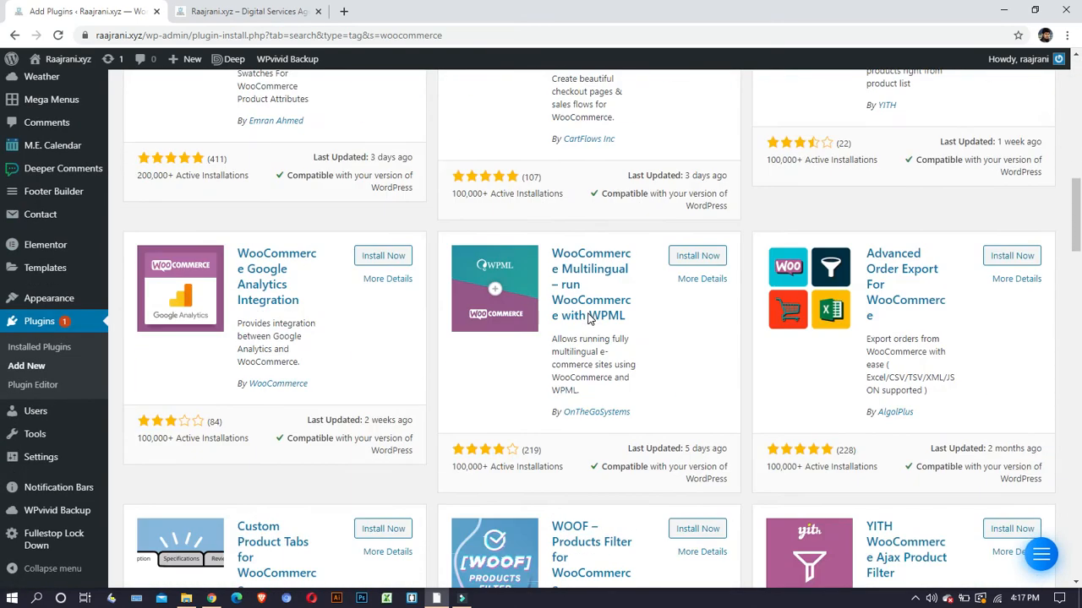
pyautogui.scroll(-4, 589, 317)
pyautogui.scroll(-3, 589, 319)
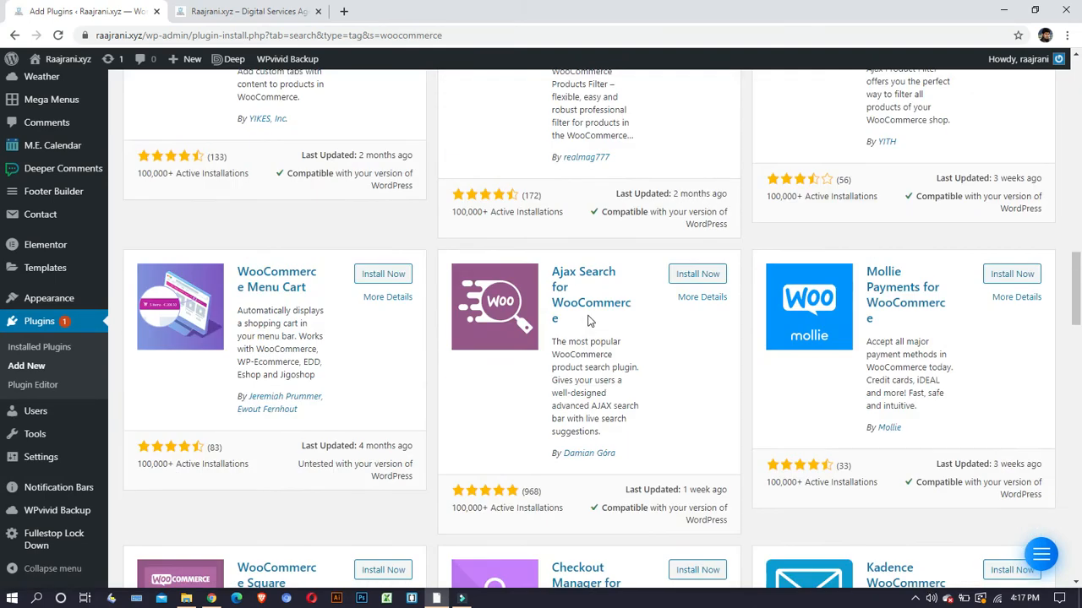
pyautogui.scroll(-4, 589, 321)
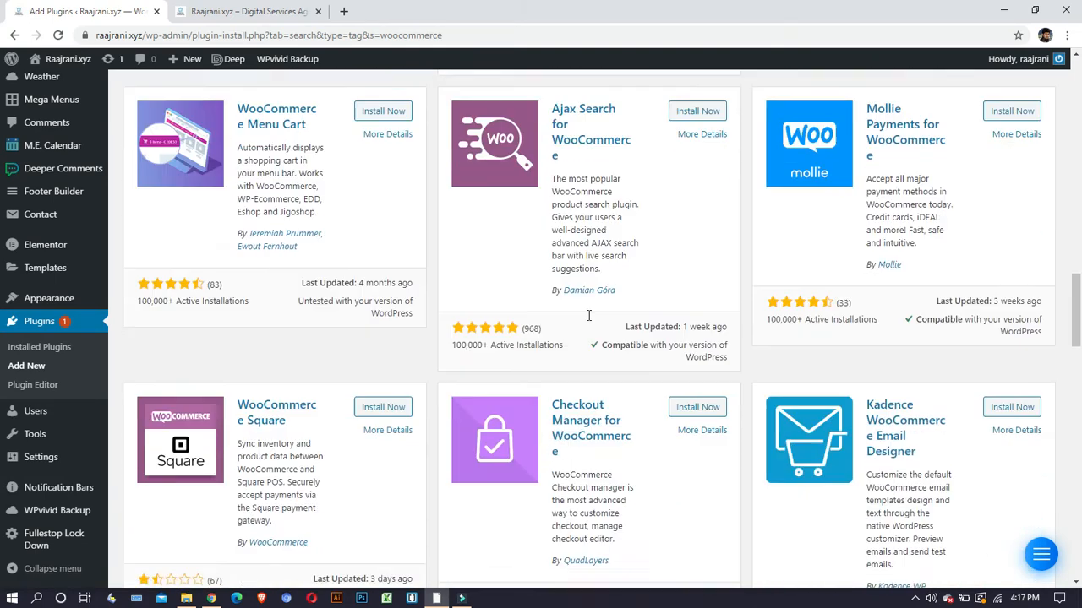
pyautogui.scroll(-10, 589, 324)
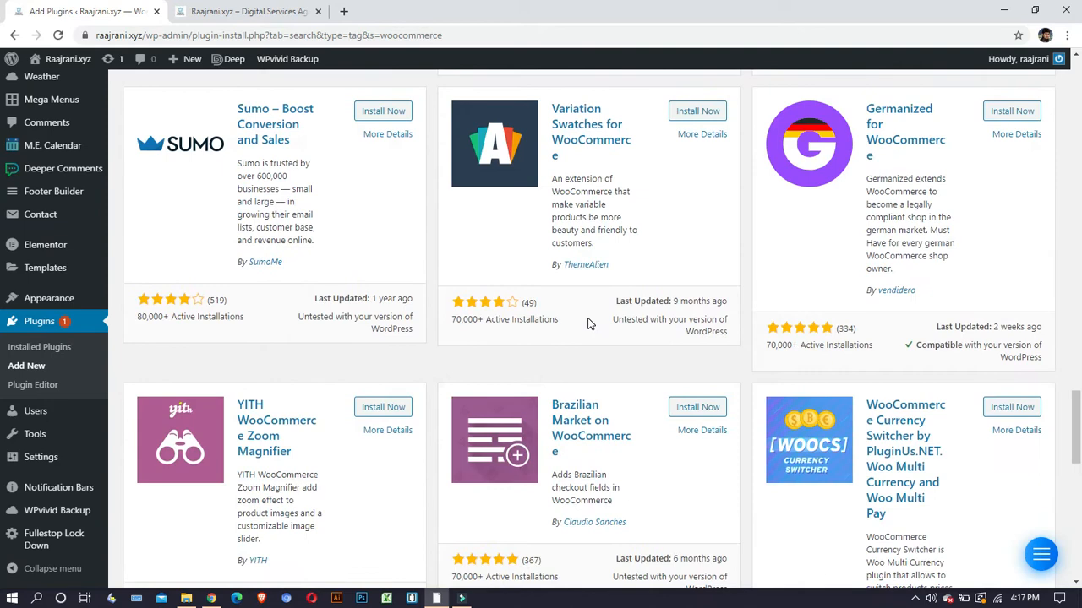
pyautogui.scroll(-8, 589, 324)
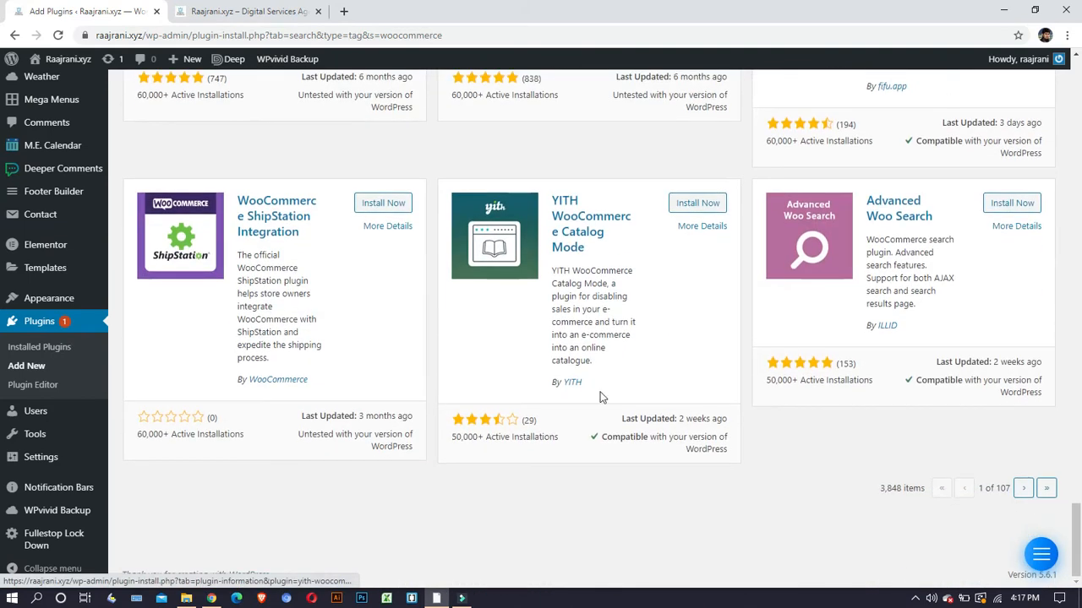
pyautogui.moveTo(1080, 516); pyautogui.dragTo(1079, 80)
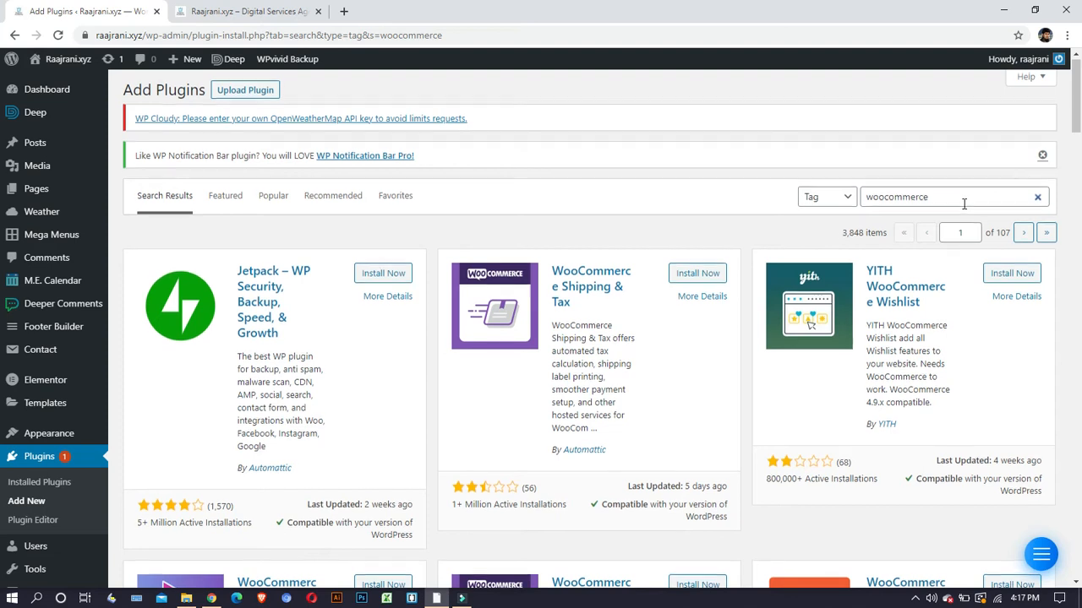
# Step: Search the plugin directory for woocommerce by Keyword instead of by Tag
pyautogui.click(964, 204)
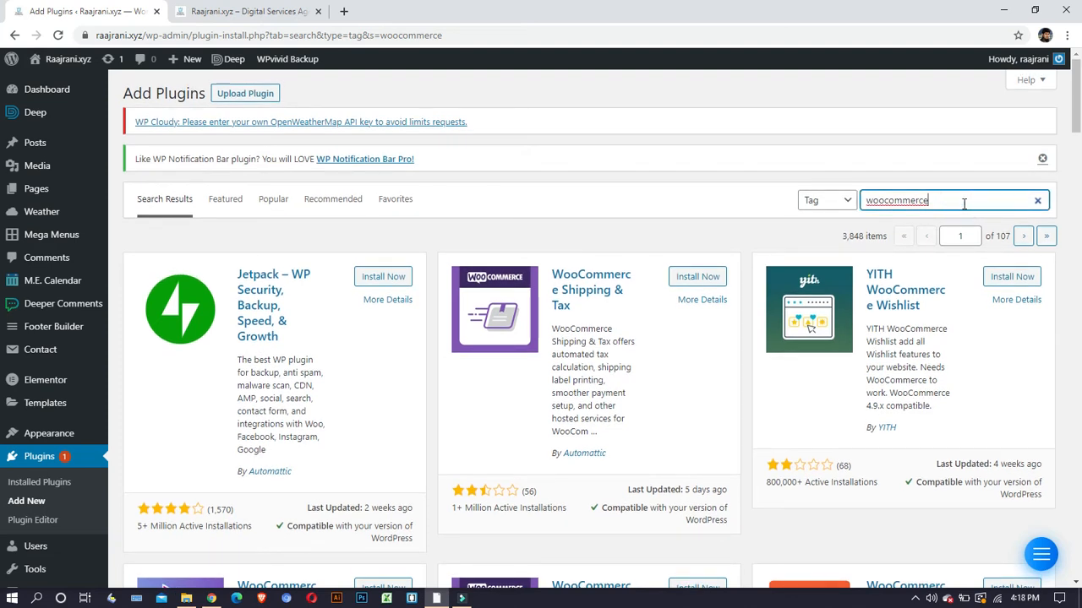
pyautogui.press('Return')
pyautogui.click(842, 203)
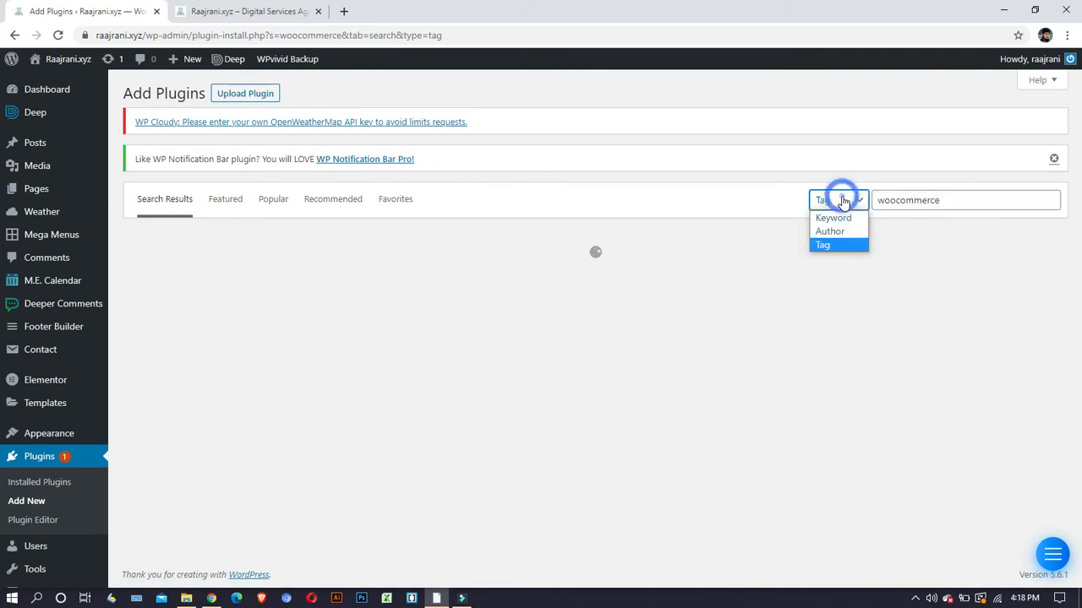
pyautogui.click(837, 218)
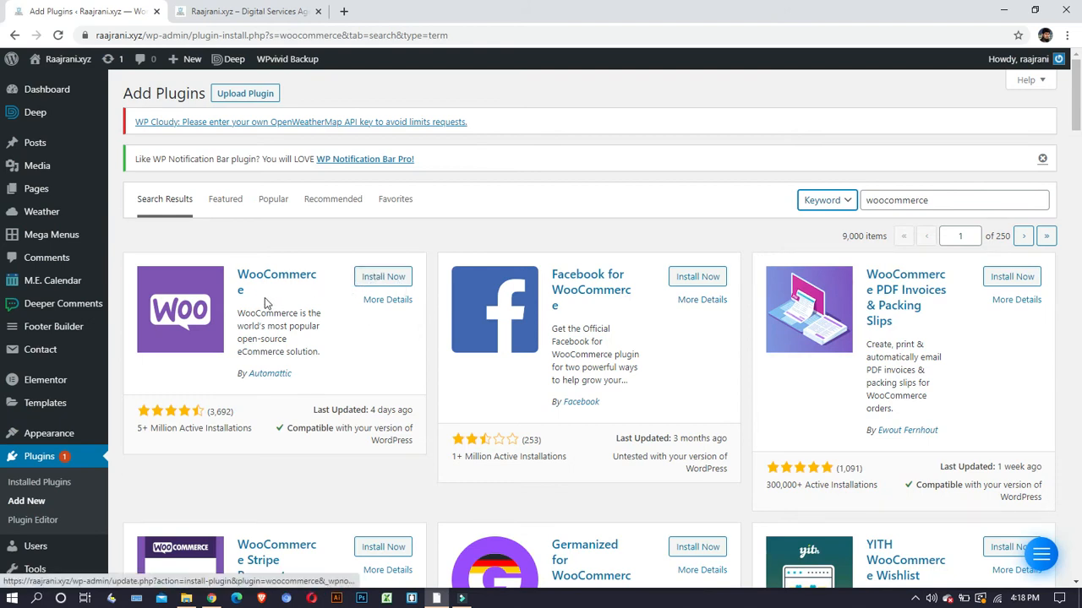
# Step: Install the WooCommerce plugin by Automattic and activate it
pyautogui.click(385, 277)
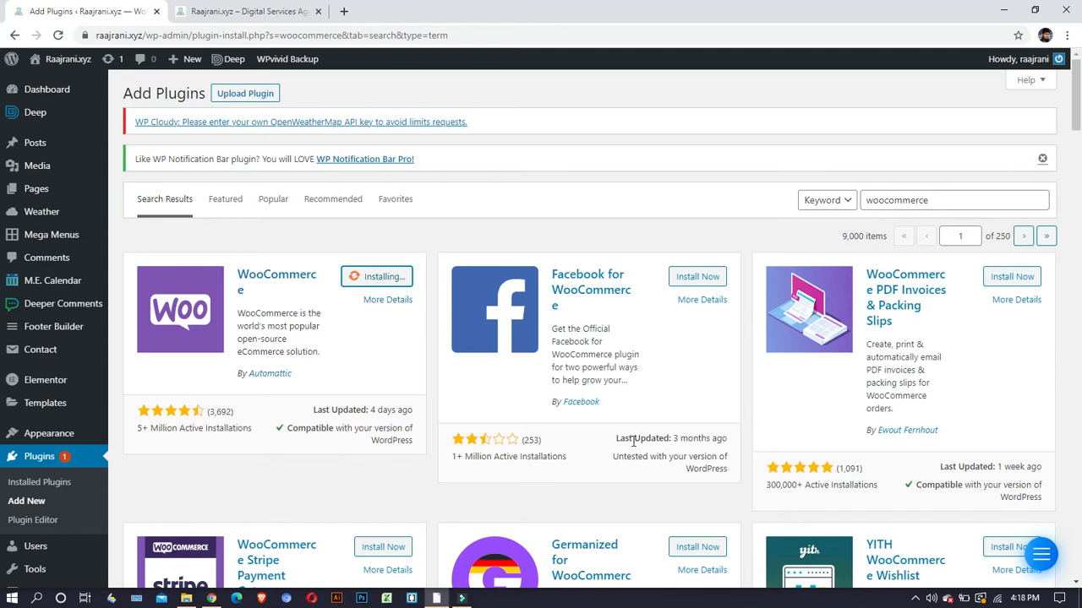
pyautogui.click(842, 204)
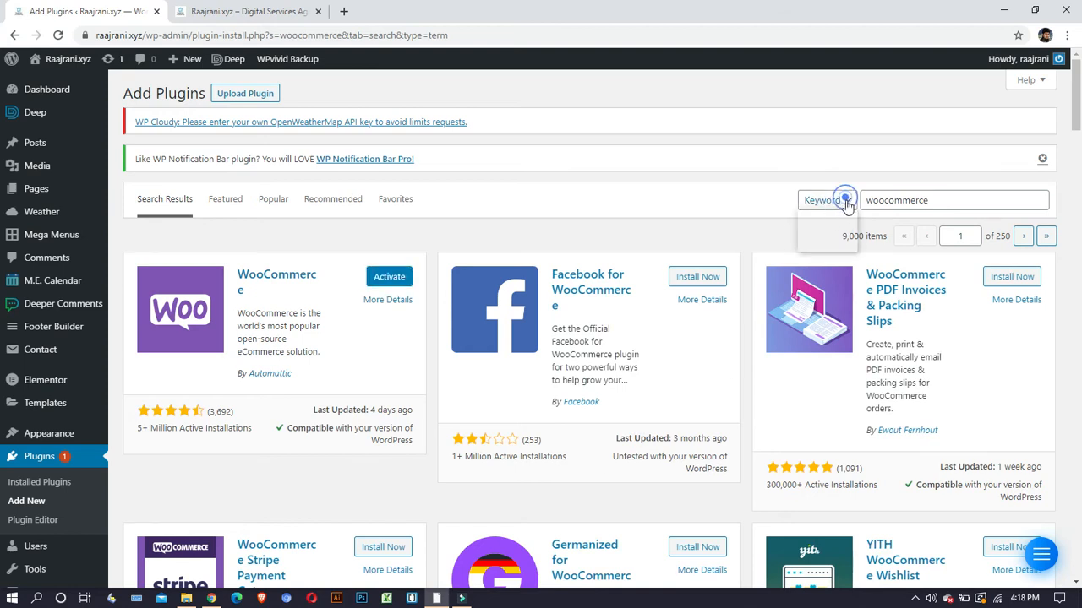
pyautogui.click(842, 207)
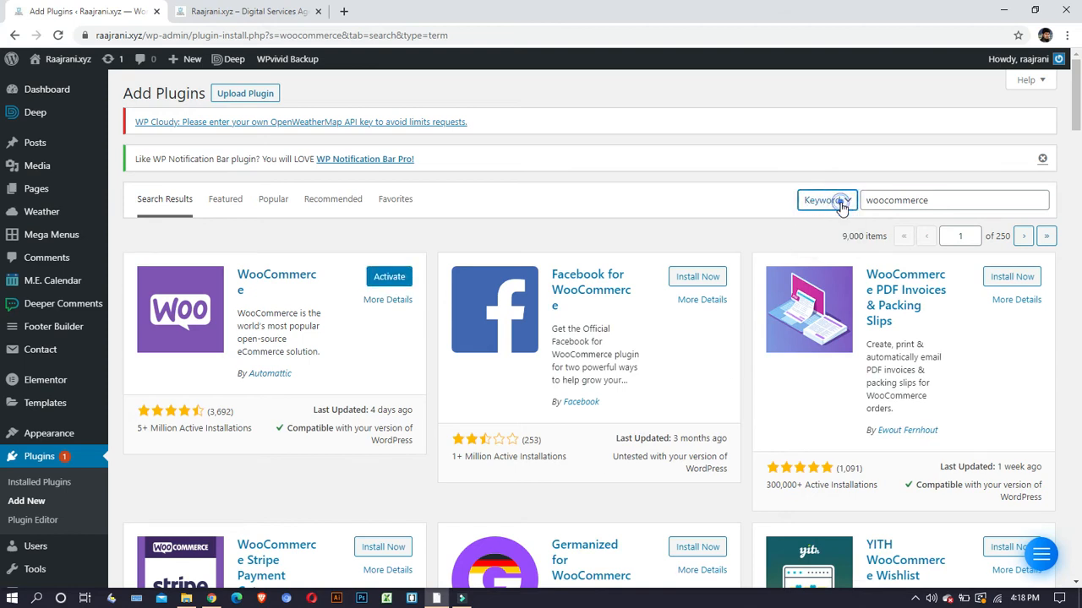
pyautogui.click(368, 281)
pyautogui.scroll(-2, 277, 372)
pyautogui.scroll(2, 277, 372)
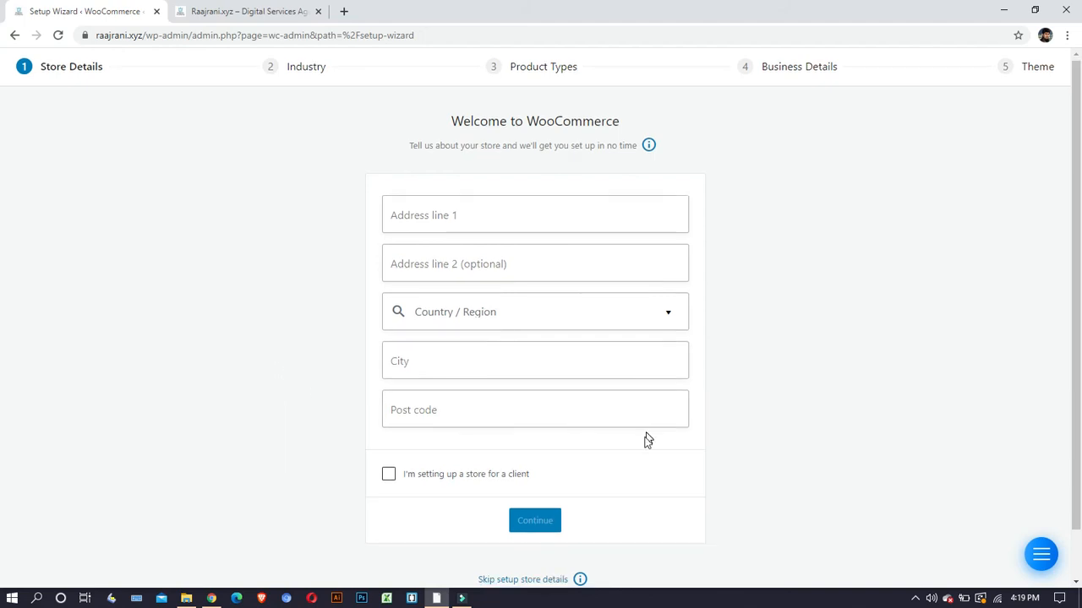
# Step: Fill in the first address line in the store details of the WooCommerce setup wizard
pyautogui.scroll(-1, 645, 437)
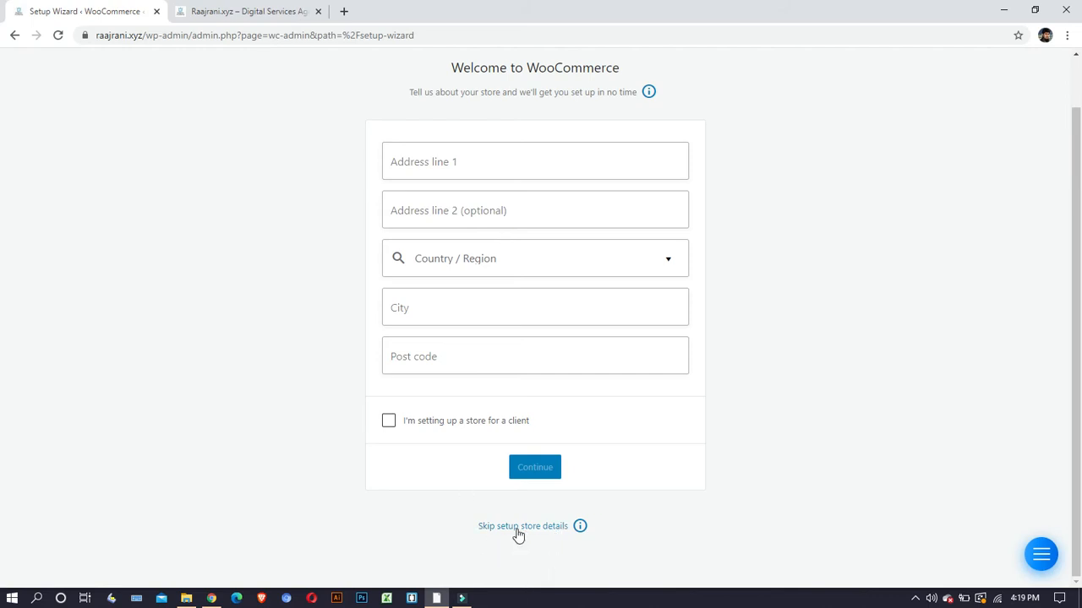
pyautogui.scroll(1, 511, 507)
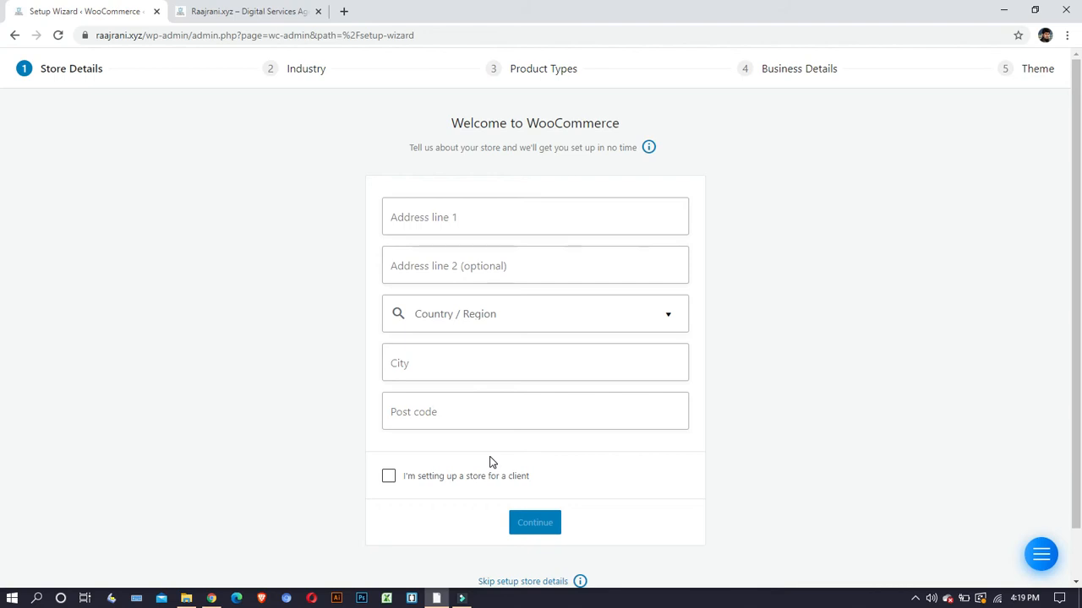
pyautogui.click(526, 213)
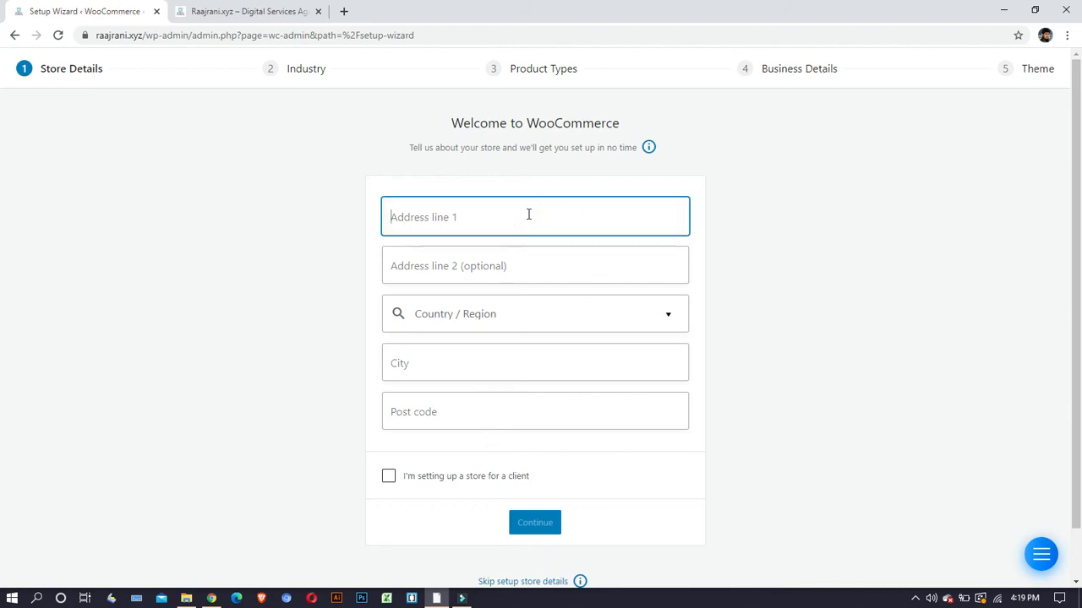
pyautogui.write('bogura')
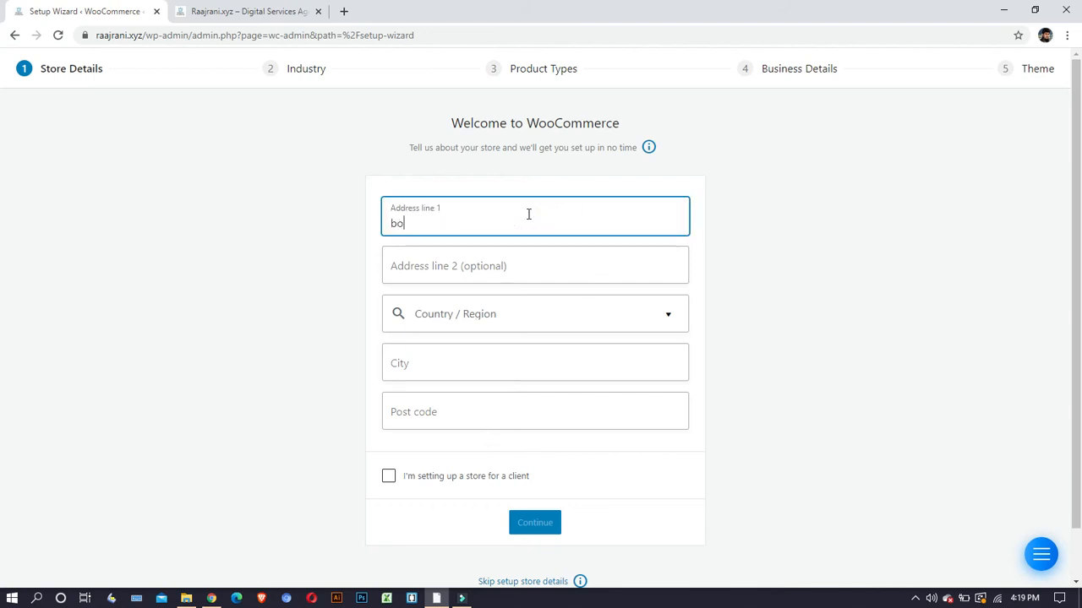
# Step: Find and select the store's country and region in the store details
pyautogui.click(495, 313)
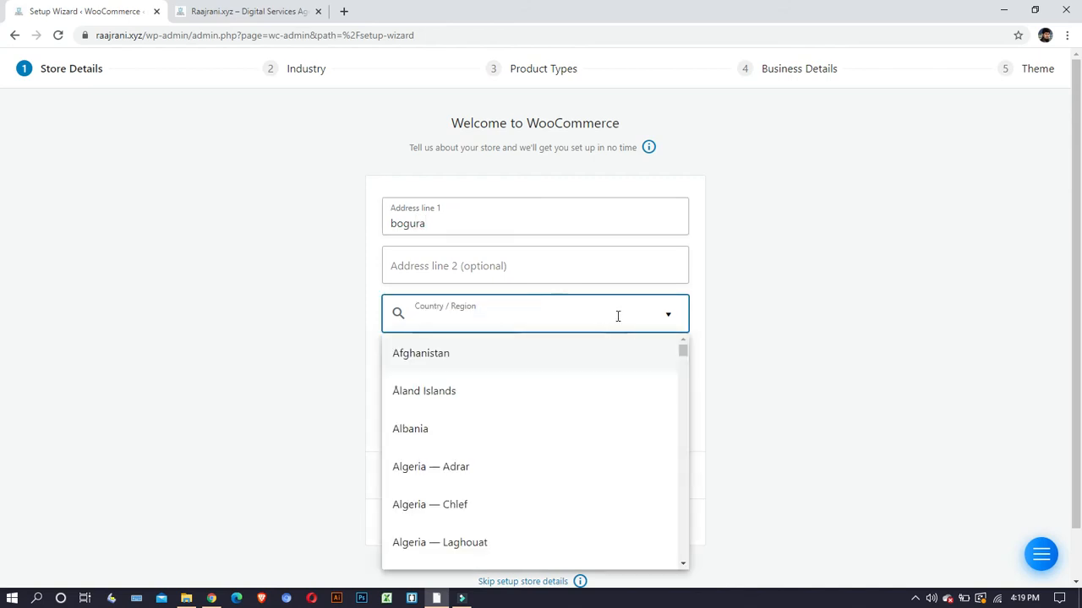
pyautogui.write('ba')
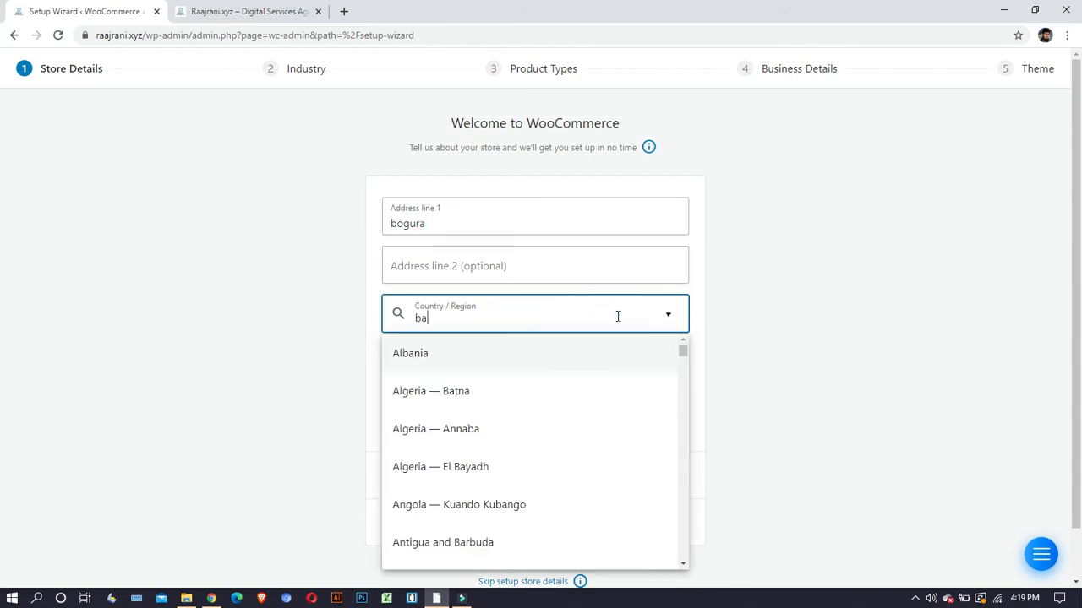
pyautogui.write('ng')
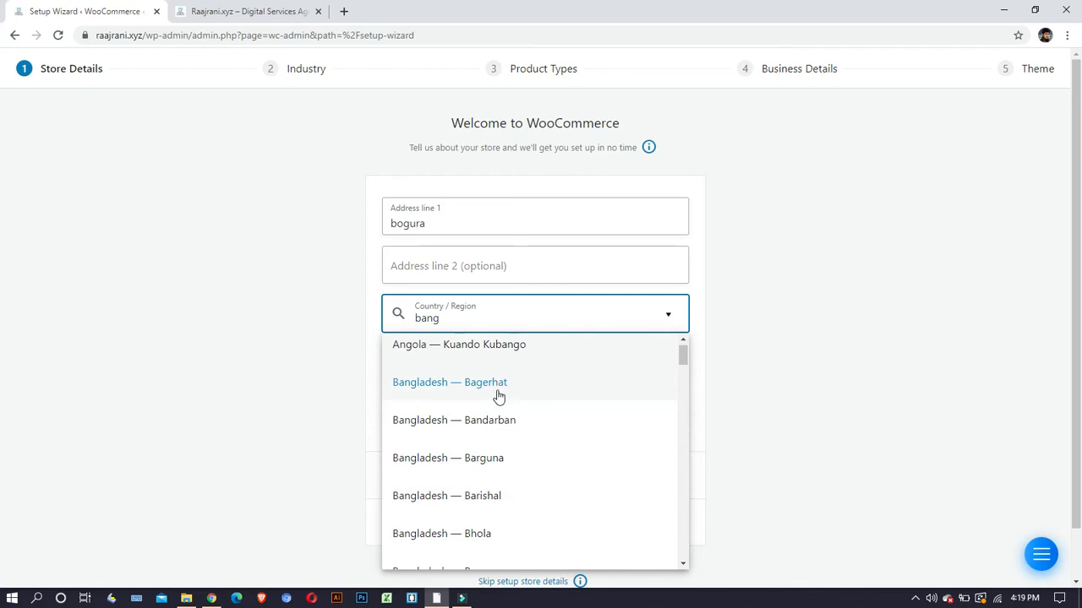
pyautogui.scroll(-1, 499, 397)
pyautogui.click(495, 512)
# Step: Fill in the store's city in the store details
pyautogui.click(485, 363)
pyautogui.write('Bo')
pyautogui.press('BackSpace')
pyautogui.press('BackSpace')
pyautogui.write('Rajshahi')
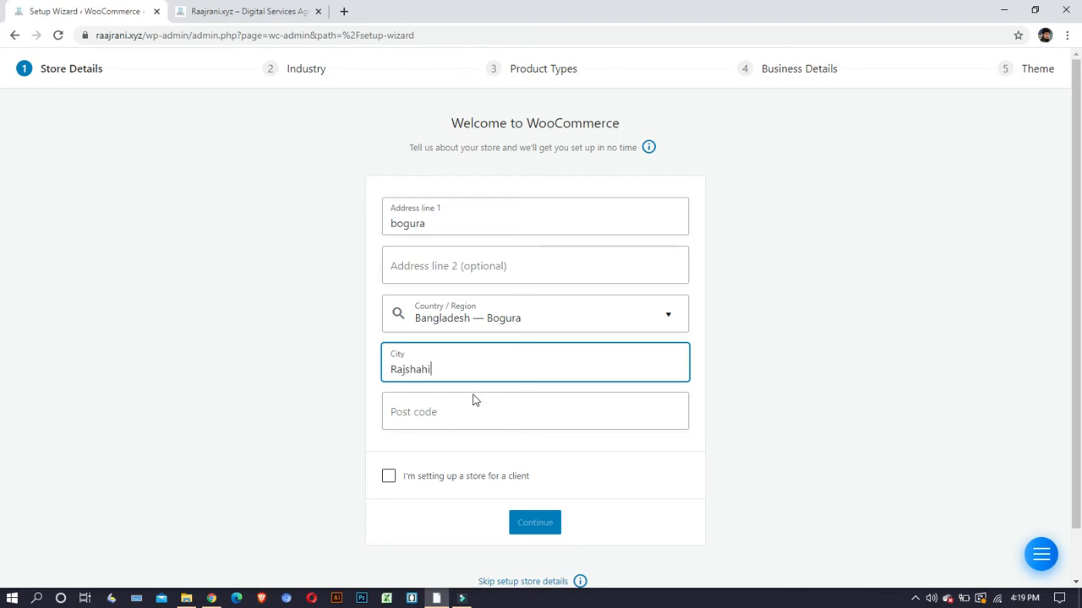
# Step: Fill in the store's post code, submit the store details, and agree to WooCommerce usage tracking
pyautogui.click(466, 411)
pyautogui.write('58')
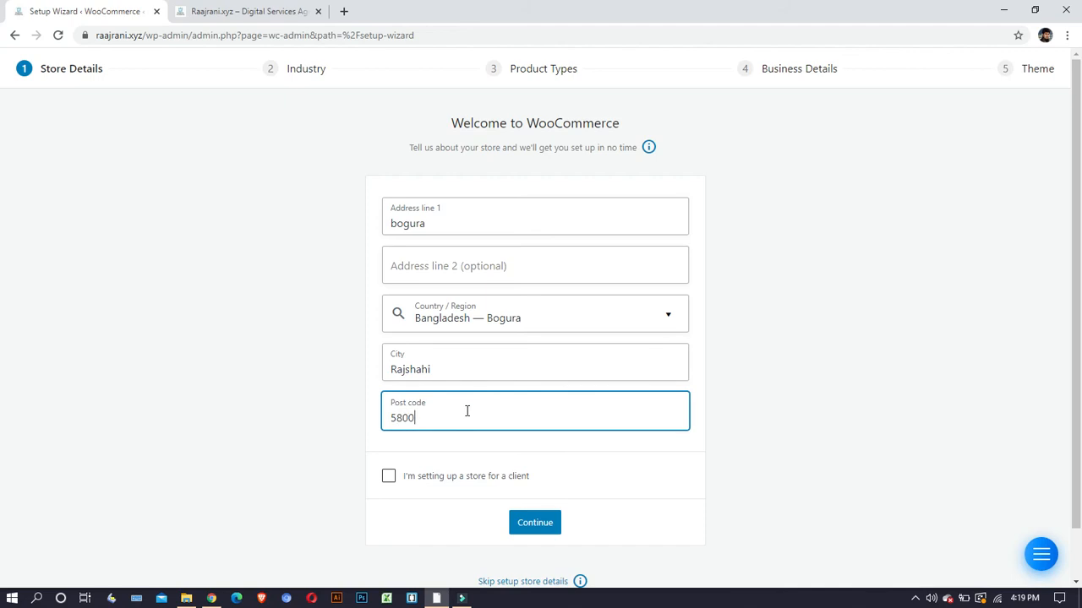
pyautogui.write('00')
pyautogui.scroll(-1, 461, 421)
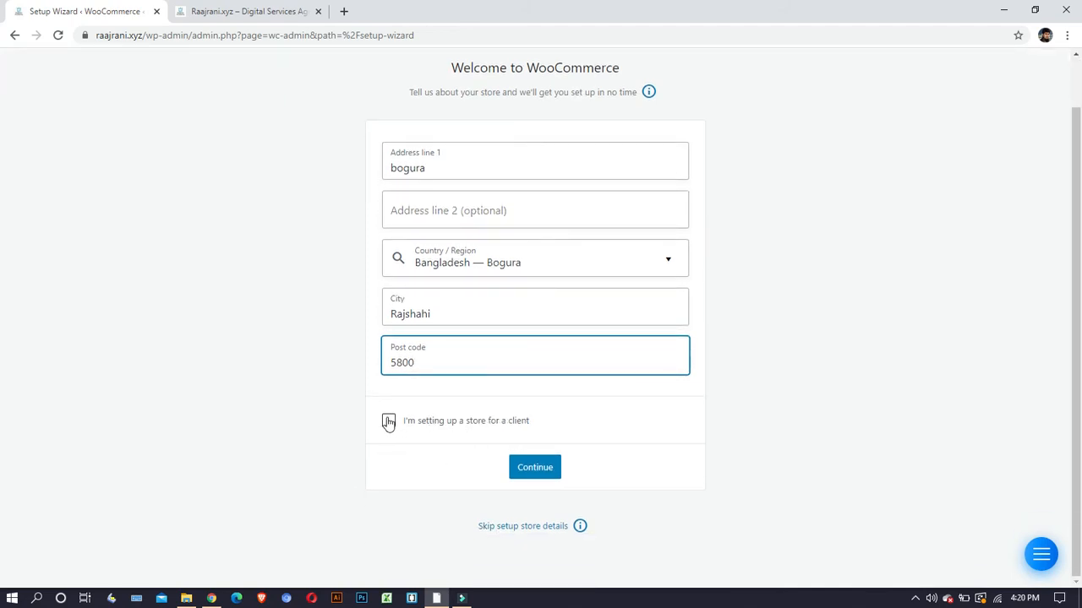
pyautogui.scroll(1, 391, 415)
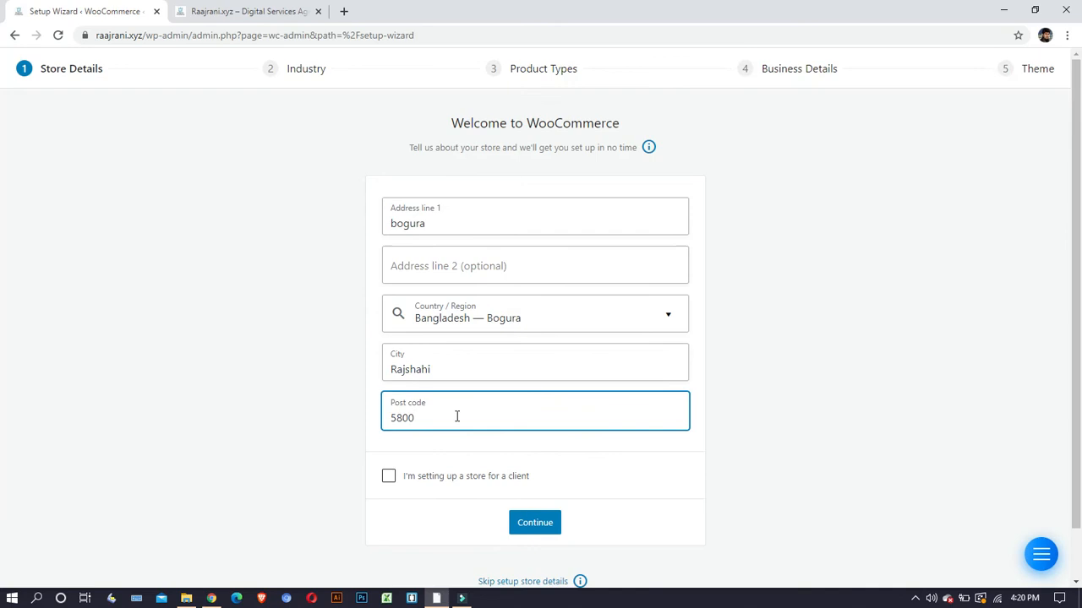
pyautogui.click(540, 522)
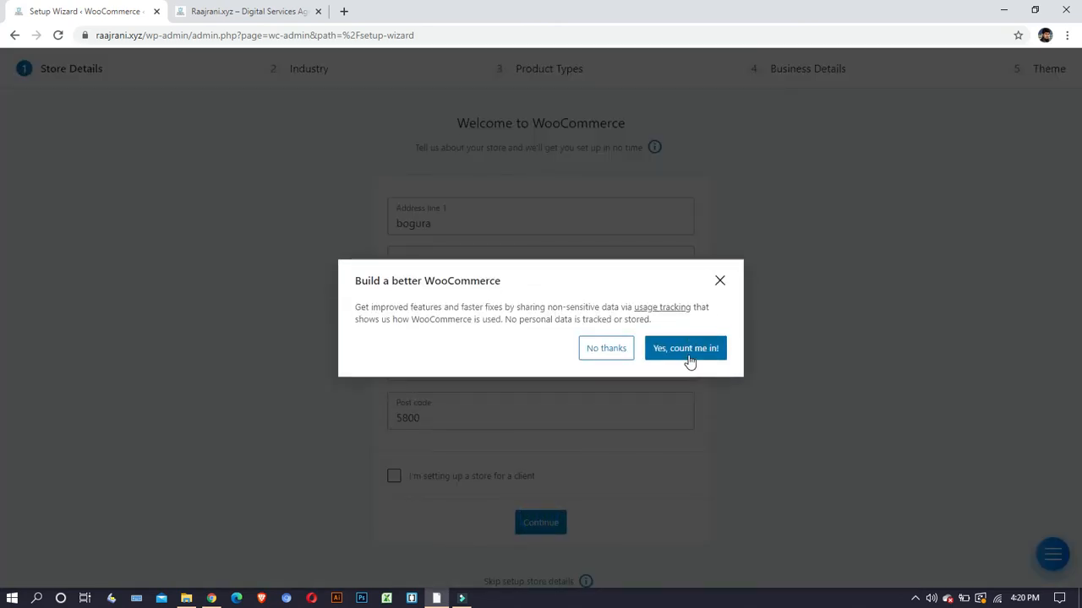
pyautogui.click(687, 358)
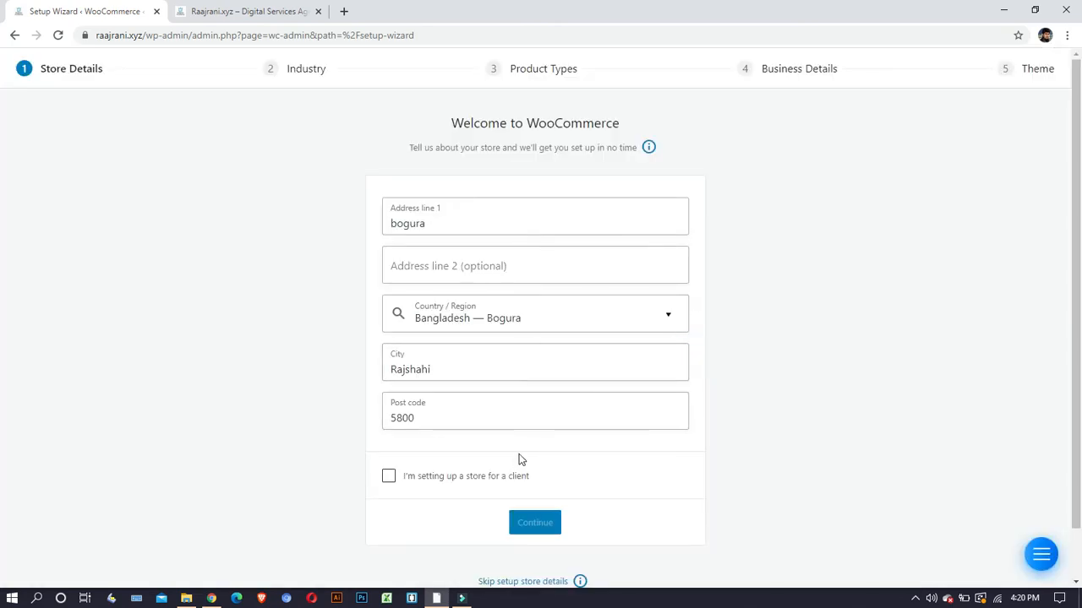
pyautogui.scroll(-1, 517, 465)
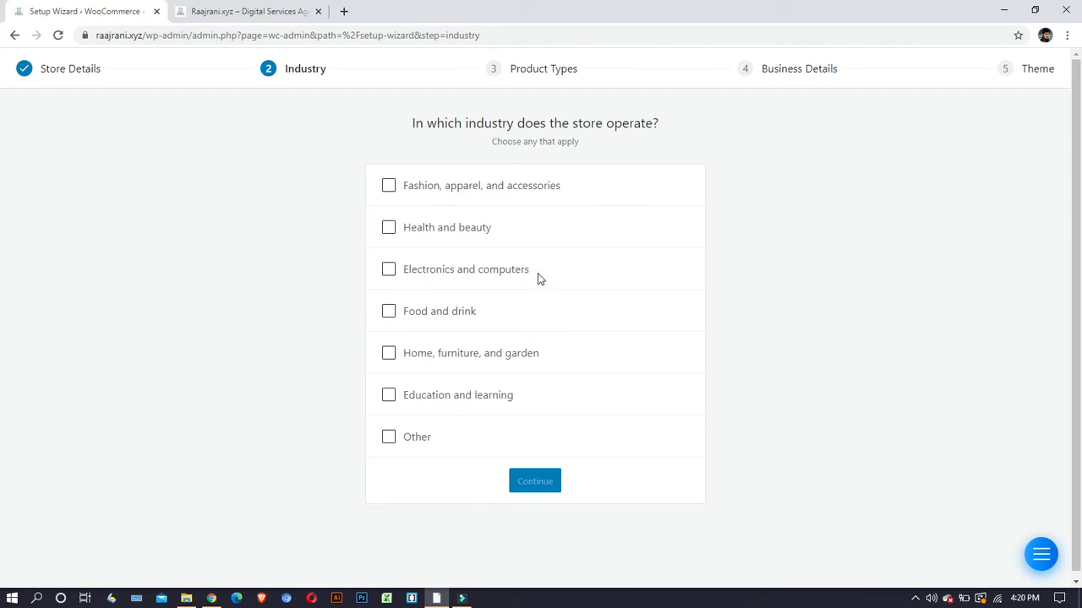
# Step: Set the store's industry to Other with a description and continue to the product types
pyautogui.click(410, 439)
pyautogui.click(431, 452)
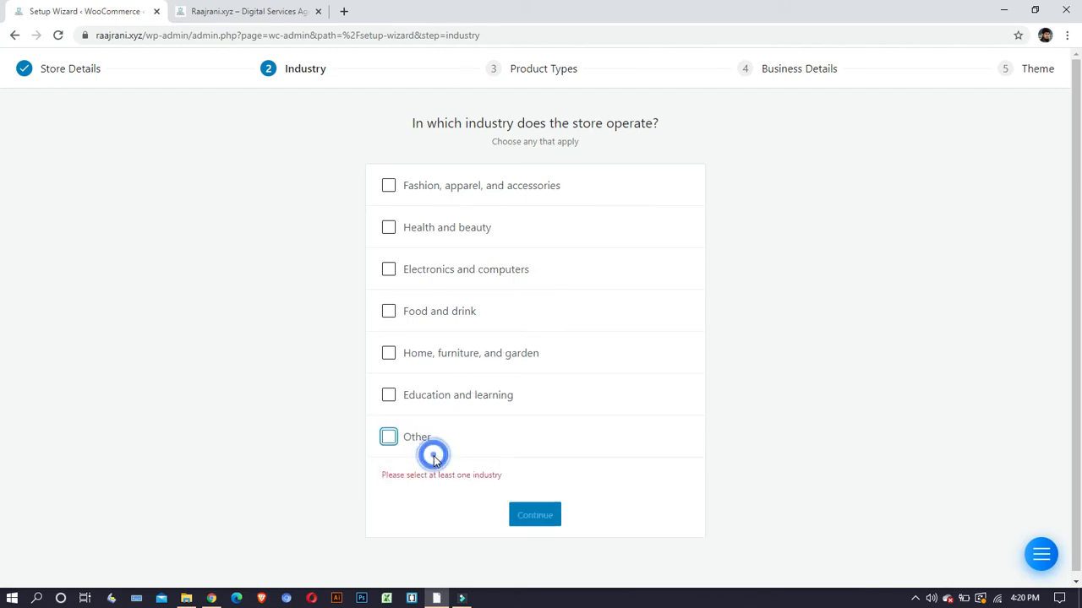
pyautogui.click(386, 439)
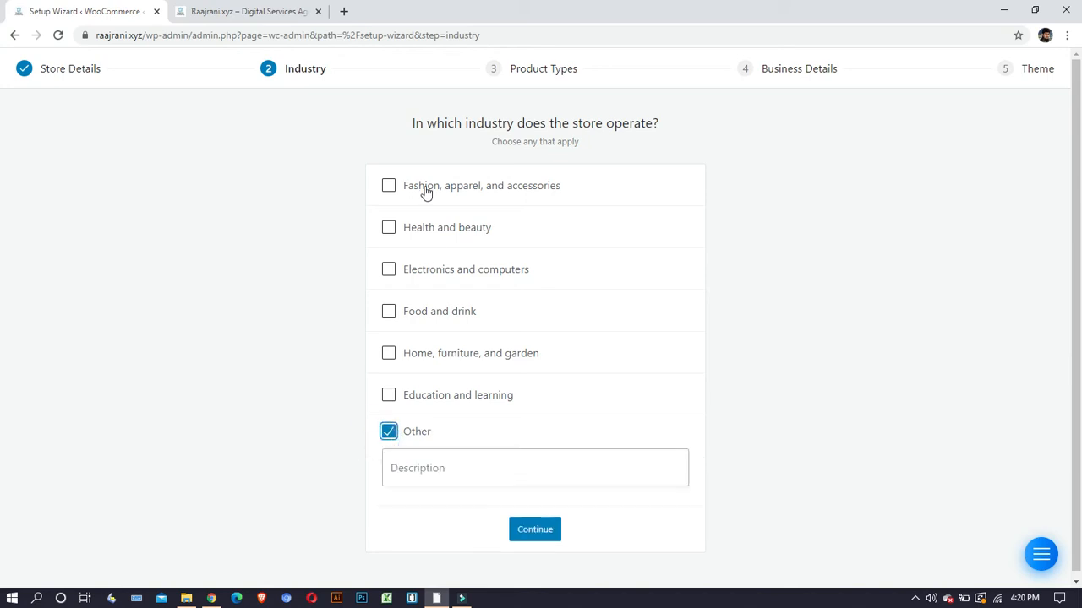
pyautogui.click(412, 473)
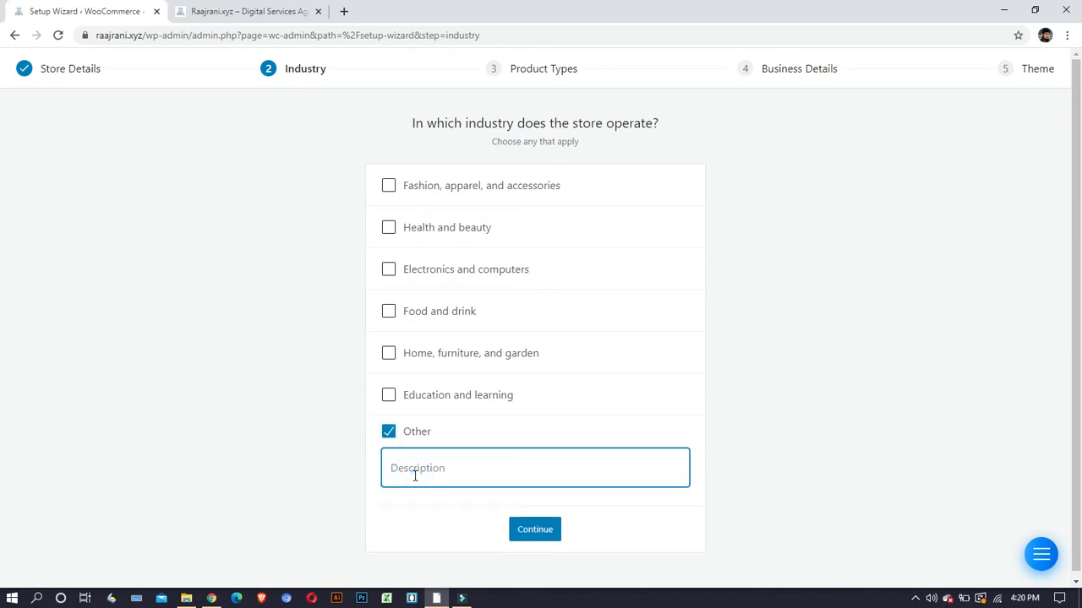
pyautogui.write('Di')
pyautogui.click(529, 531)
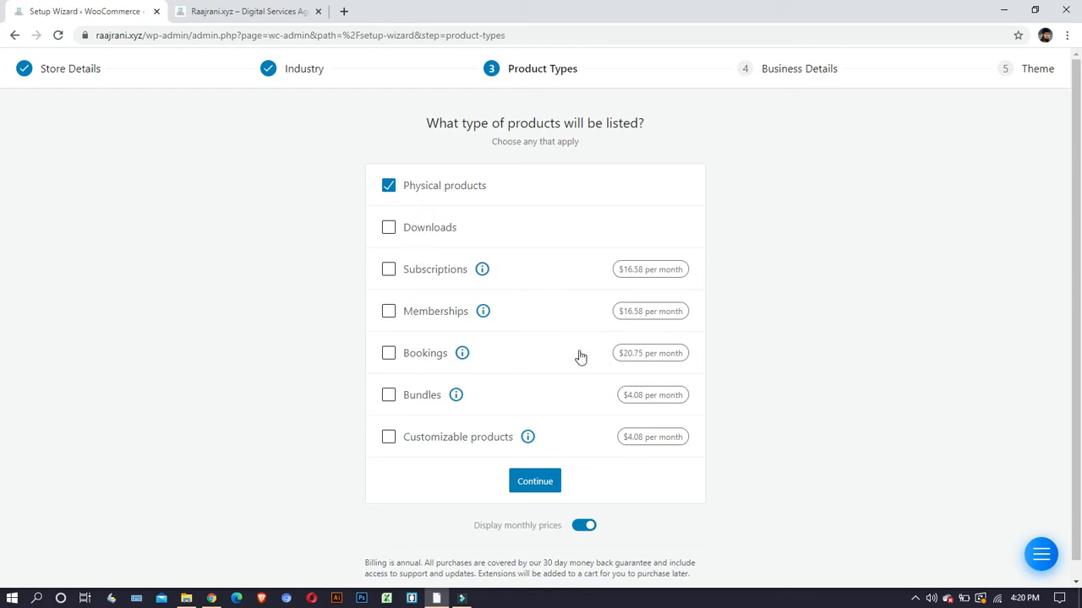
# Step: Add Downloads to the store's product types alongside Physical products and continue to the business details
pyautogui.scroll(-1, 562, 393)
pyautogui.scroll(1, 436, 266)
pyautogui.click(389, 230)
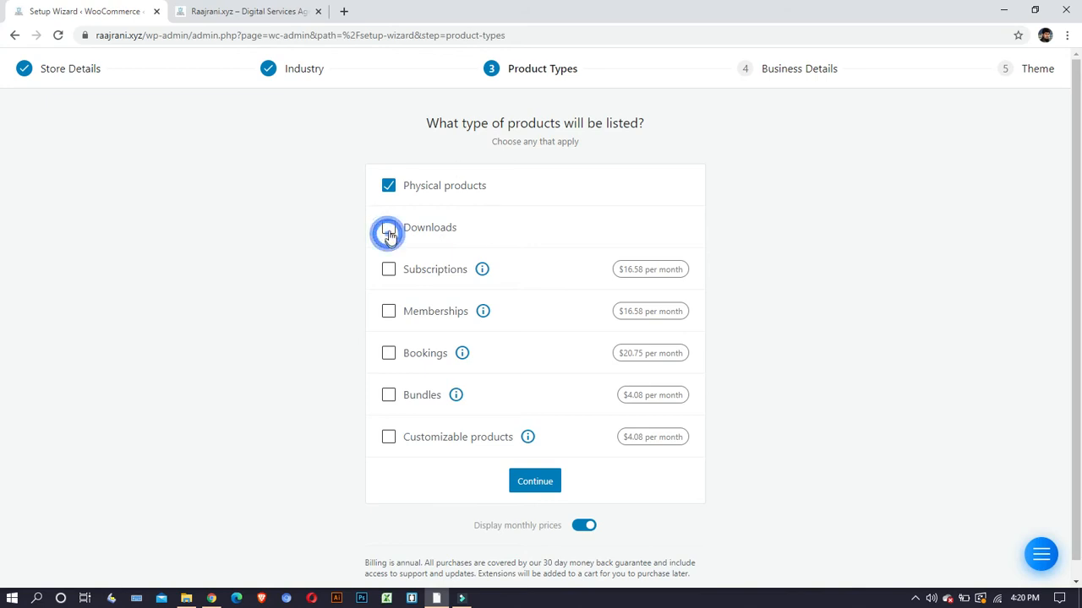
pyautogui.scroll(-1, 530, 469)
pyautogui.click(549, 470)
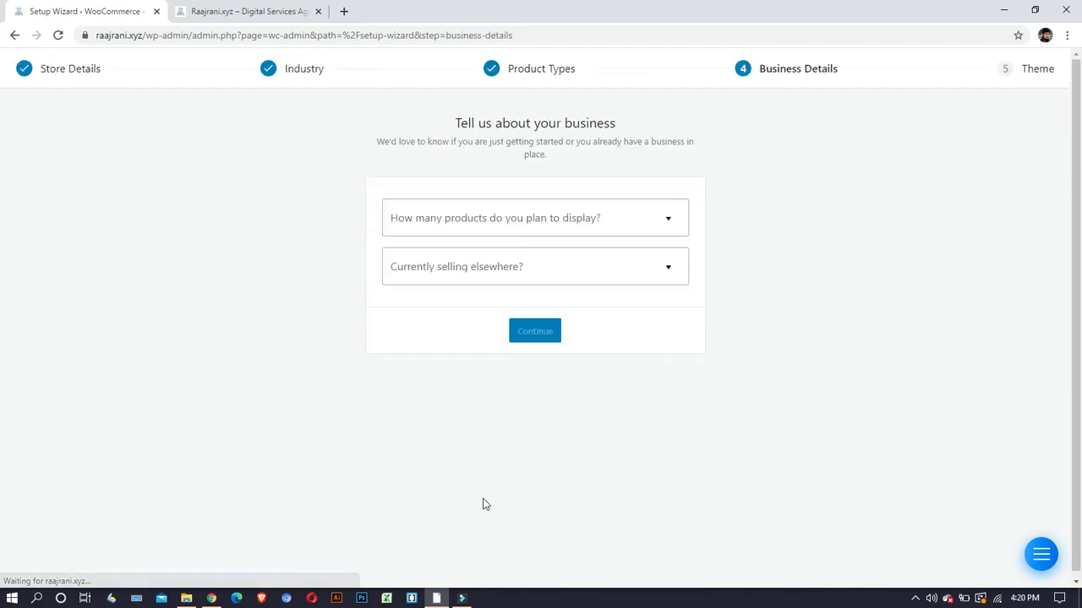
# Step: Set the number of products to display to 1,000+ and answer No to currently selling elsewhere
pyautogui.click(507, 217)
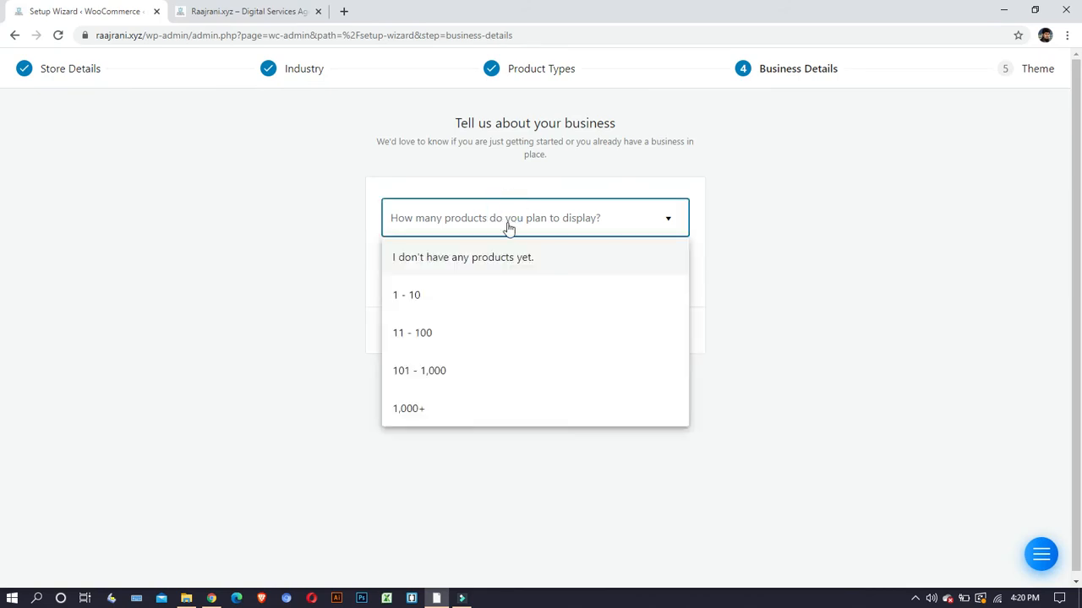
pyautogui.click(448, 418)
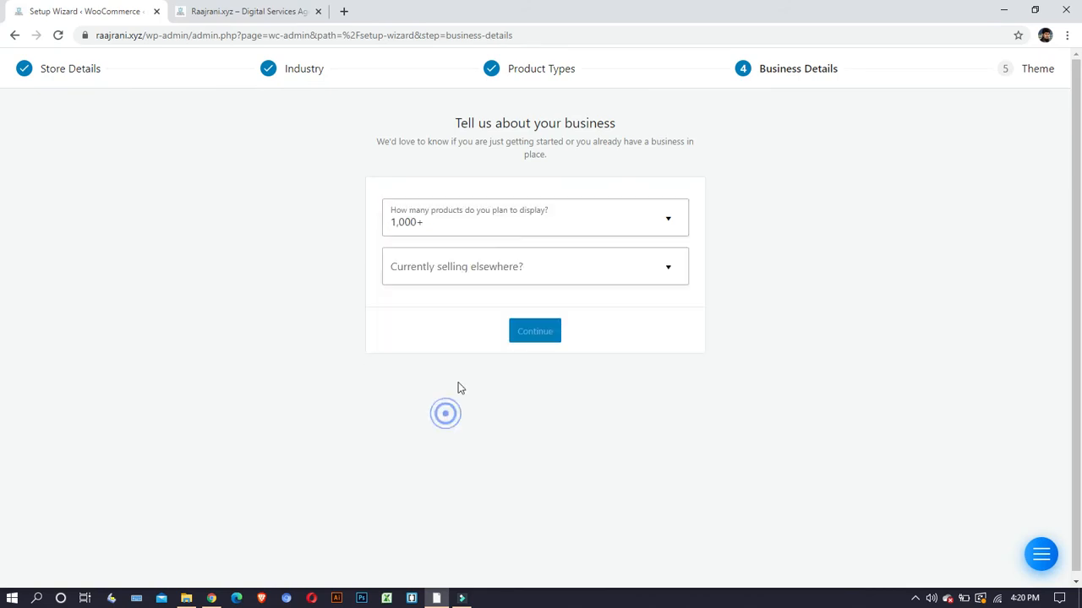
pyautogui.click(471, 273)
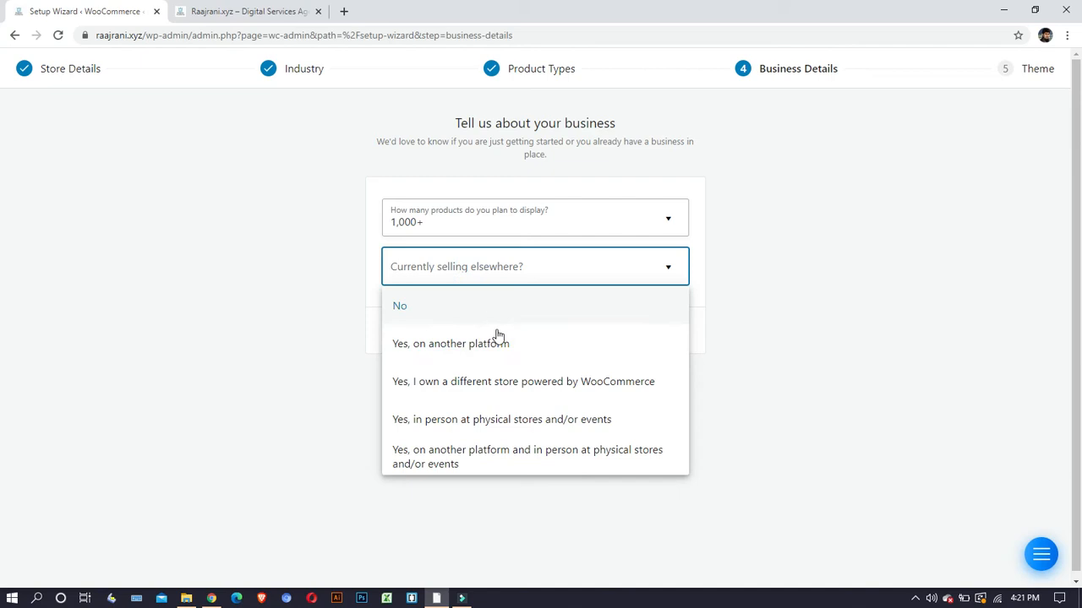
pyautogui.click(422, 311)
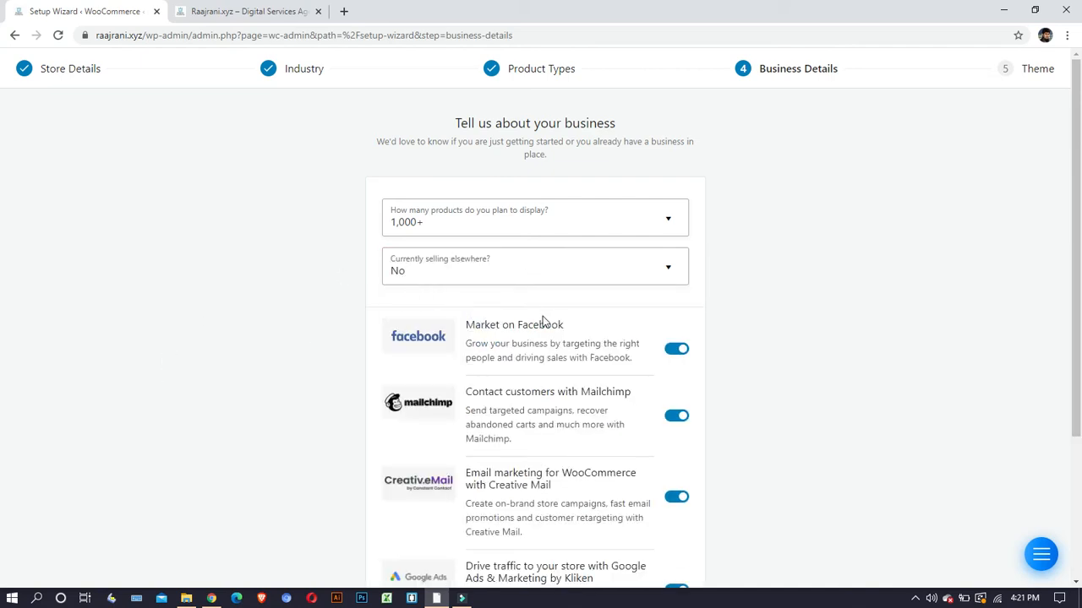
# Step: Turn off the Facebook, Mailchimp, Creative Mail and Google Ads extensions and continue to the theme choice
pyautogui.scroll(-2, 546, 319)
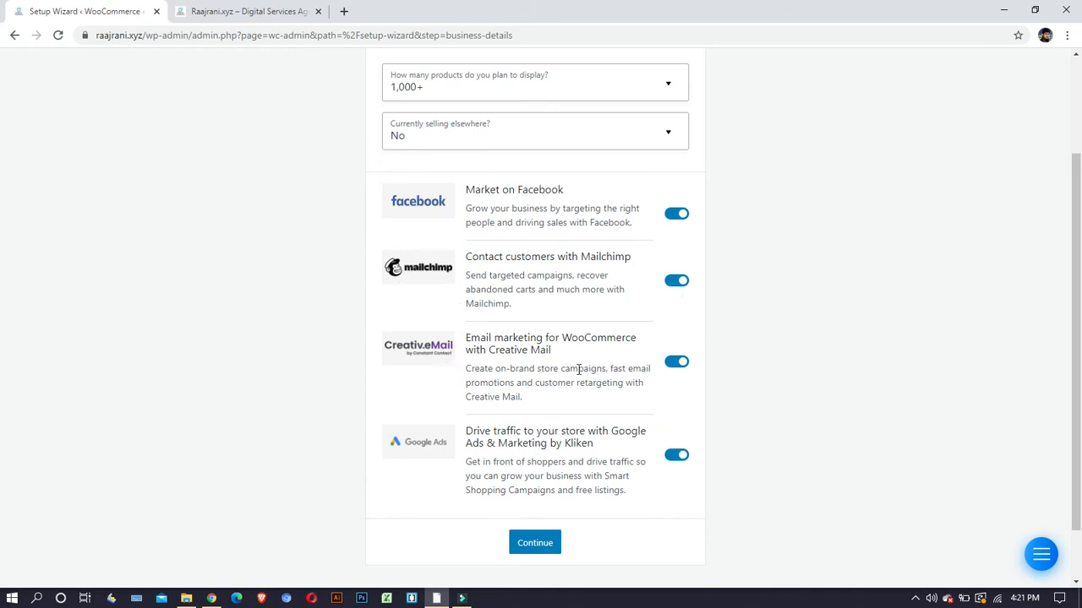
pyautogui.scroll(2, 536, 431)
pyautogui.scroll(-3, 514, 404)
pyautogui.click(675, 150)
pyautogui.click(674, 217)
pyautogui.click(677, 295)
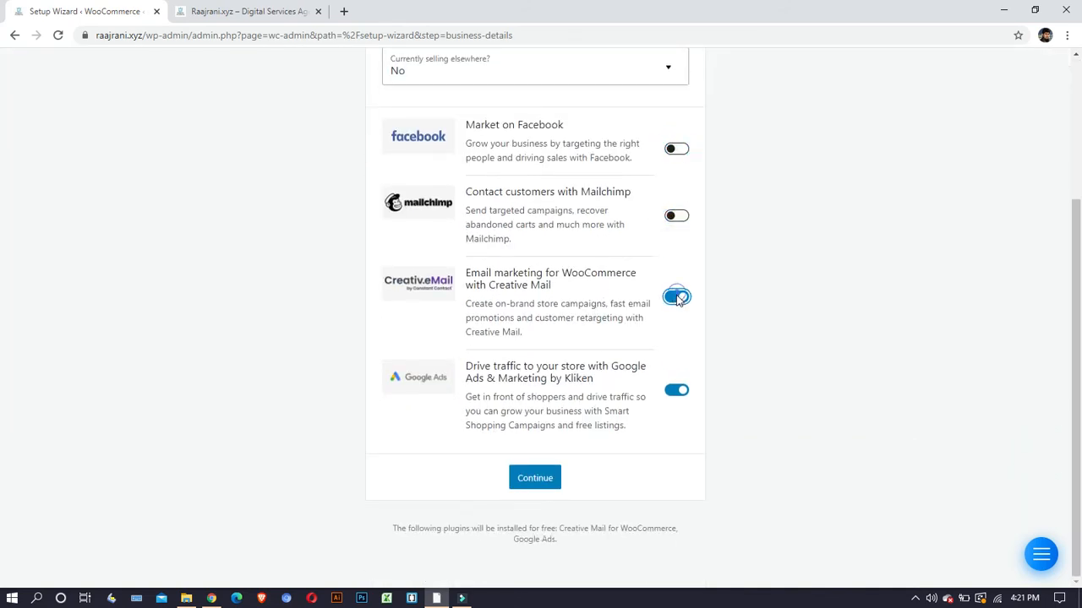
pyautogui.click(678, 403)
pyautogui.click(551, 537)
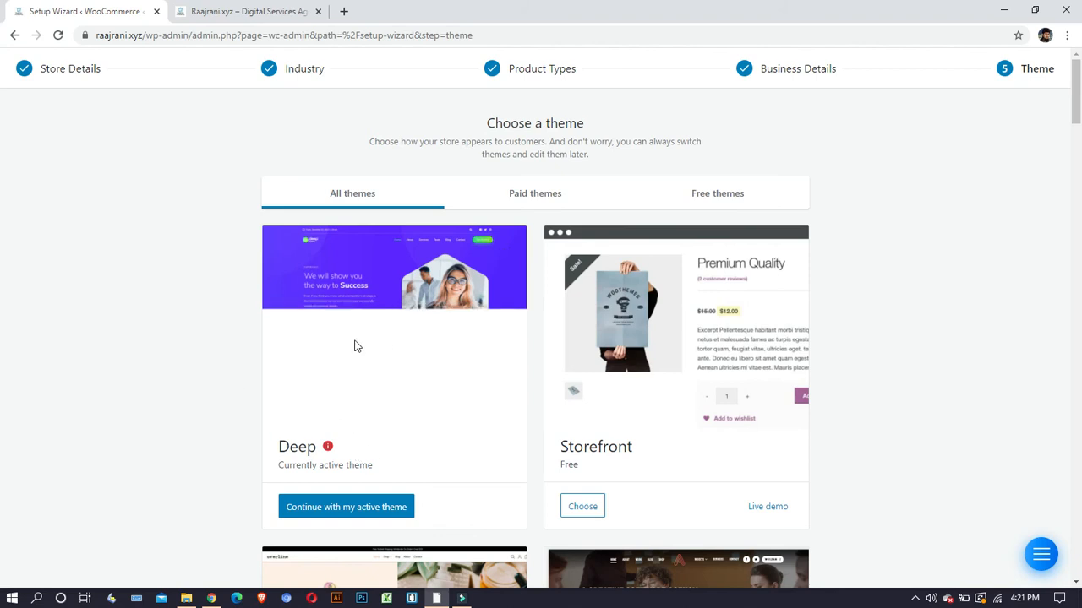
# Step: Keep the currently active Deep theme for the store and continue the setup
pyautogui.scroll(-1, 355, 359)
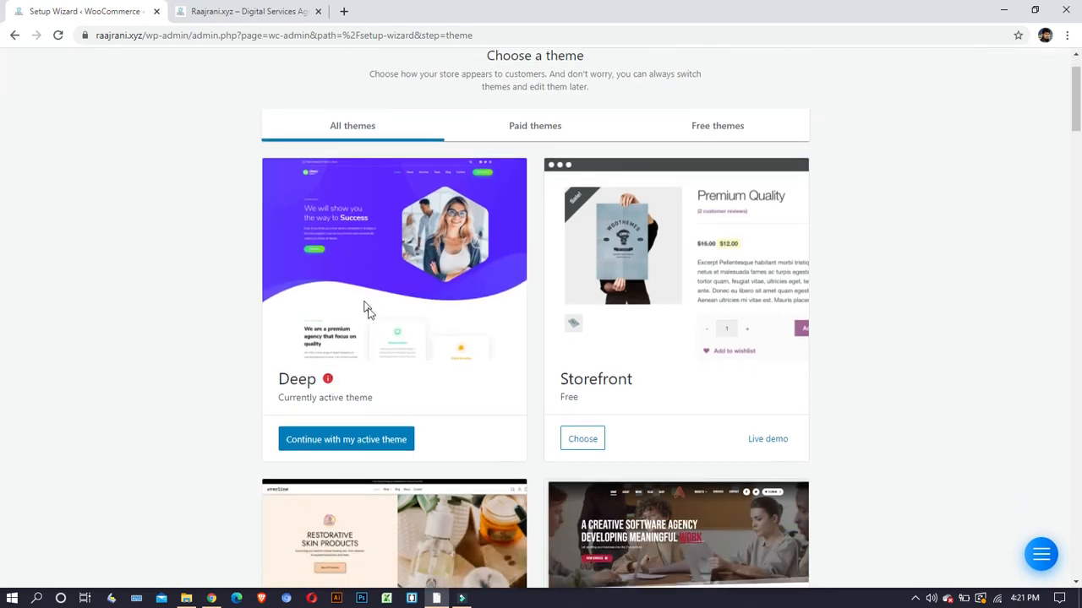
pyautogui.click(349, 280)
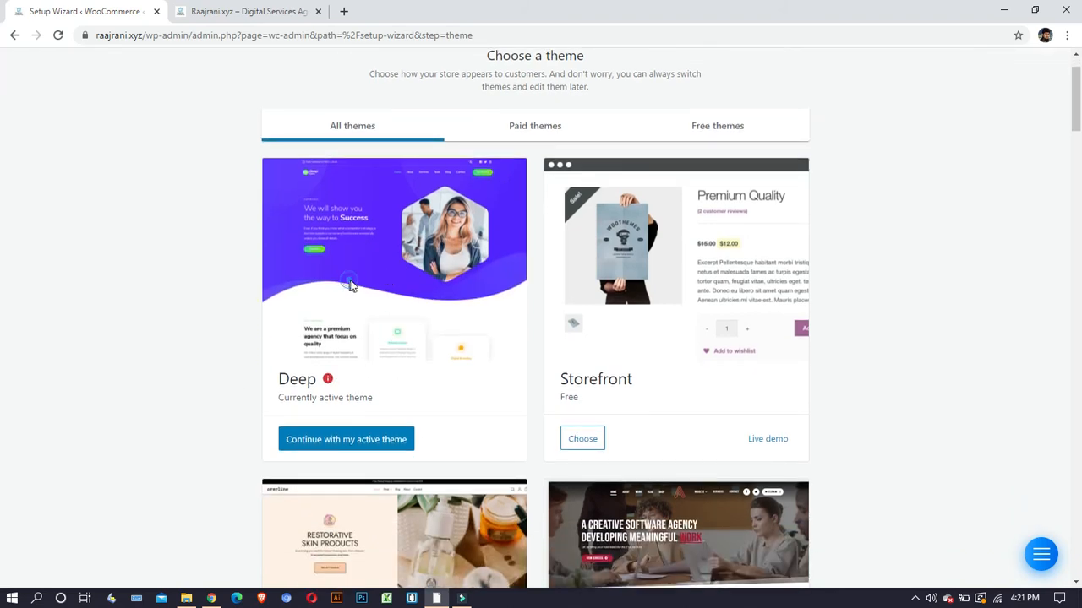
pyautogui.click(334, 441)
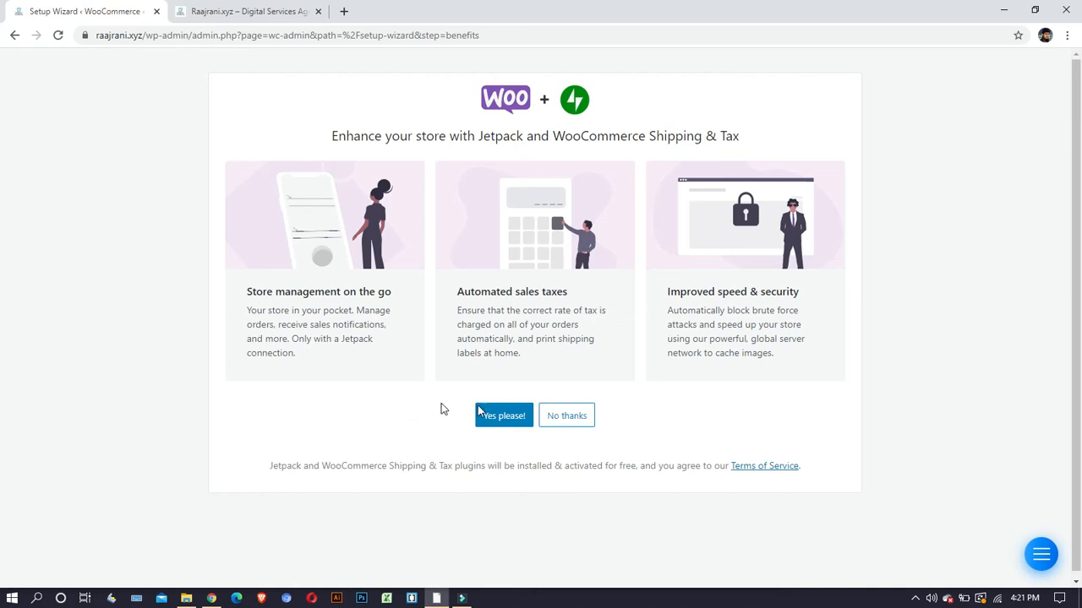
# Step: Decline Jetpack and WooCommerce Shipping & Tax, and dismiss the store's welcome message
pyautogui.click(550, 416)
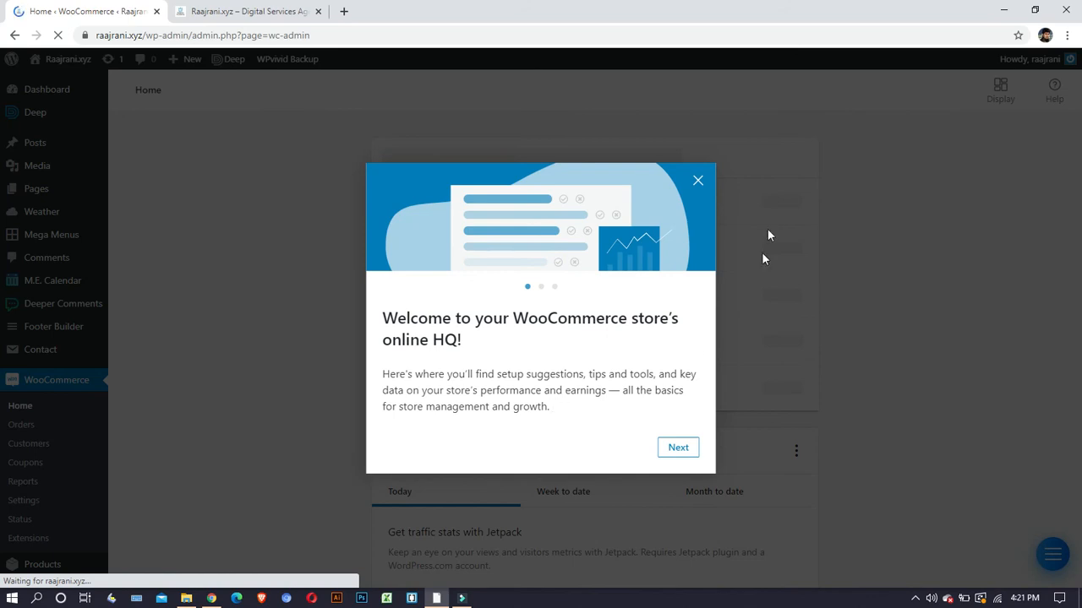
pyautogui.click(699, 194)
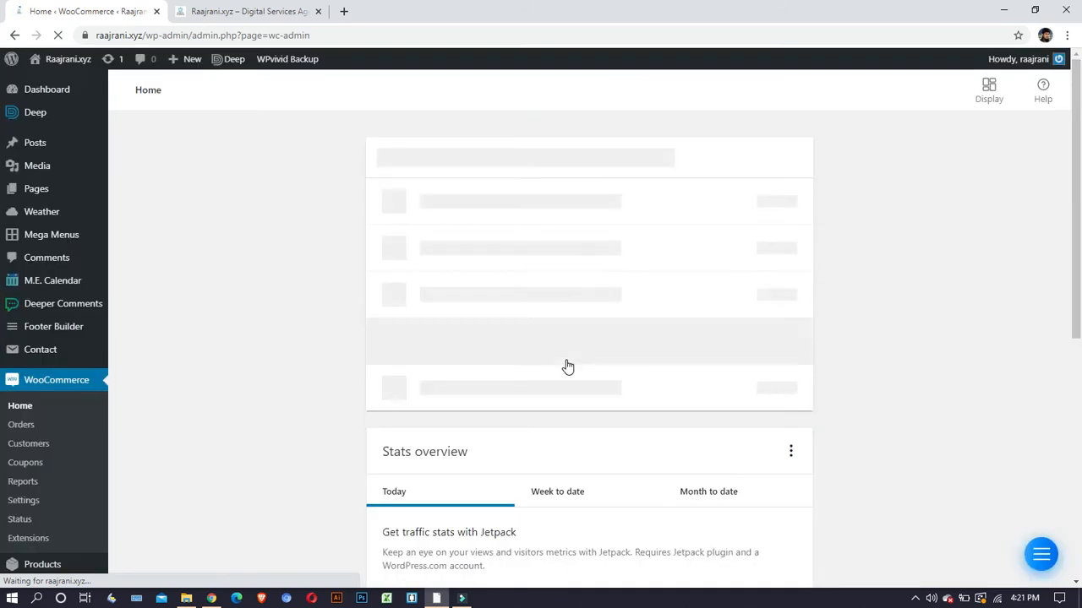
# Step: Look through the WooCommerce home page, including the Finish setup list, the stats overview and the notices
pyautogui.scroll(-3, 494, 396)
pyautogui.scroll(3, 494, 393)
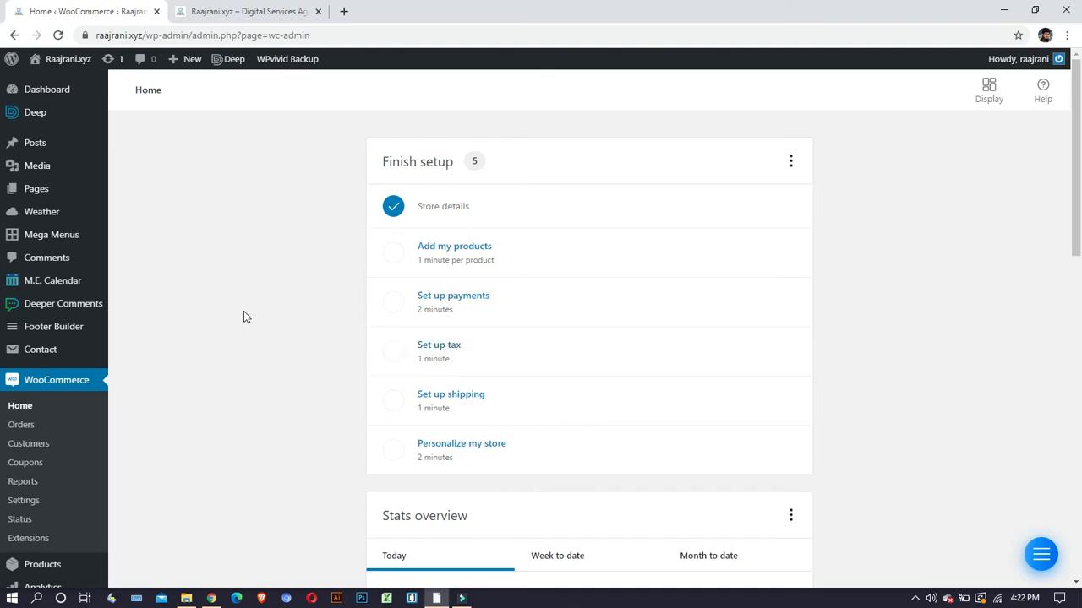
pyautogui.scroll(-3, 550, 339)
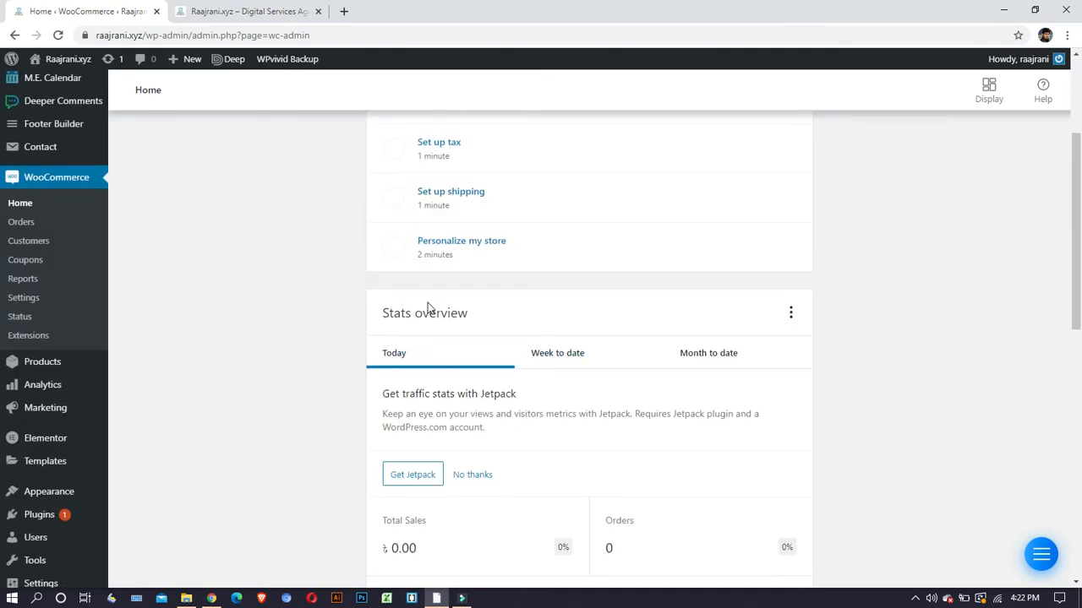
pyautogui.scroll(-3, 427, 307)
pyautogui.scroll(2, 429, 308)
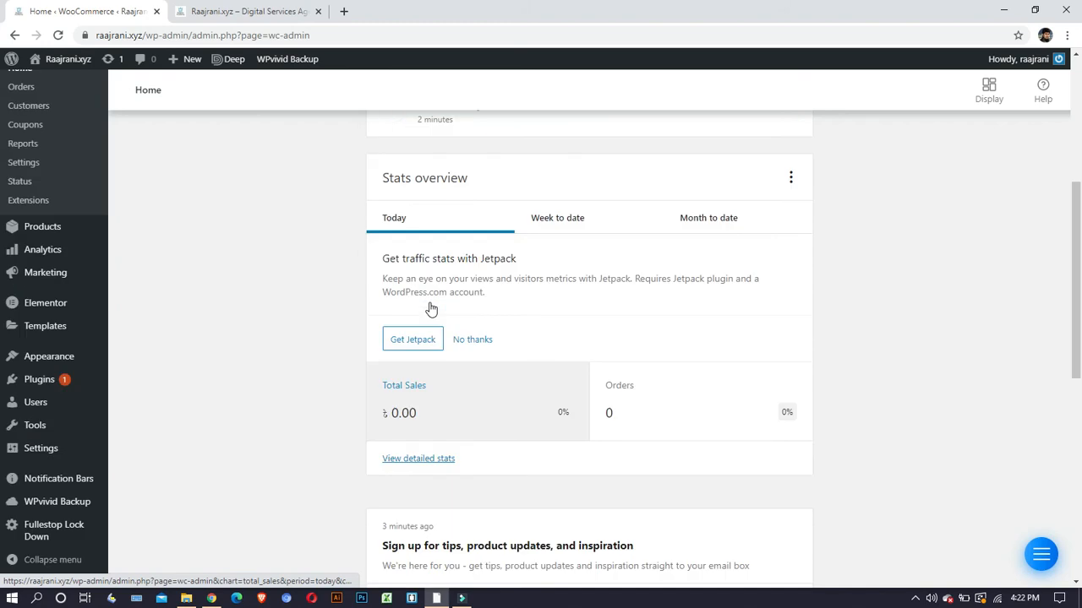
pyautogui.scroll(-5, 430, 306)
pyautogui.scroll(-1, 430, 303)
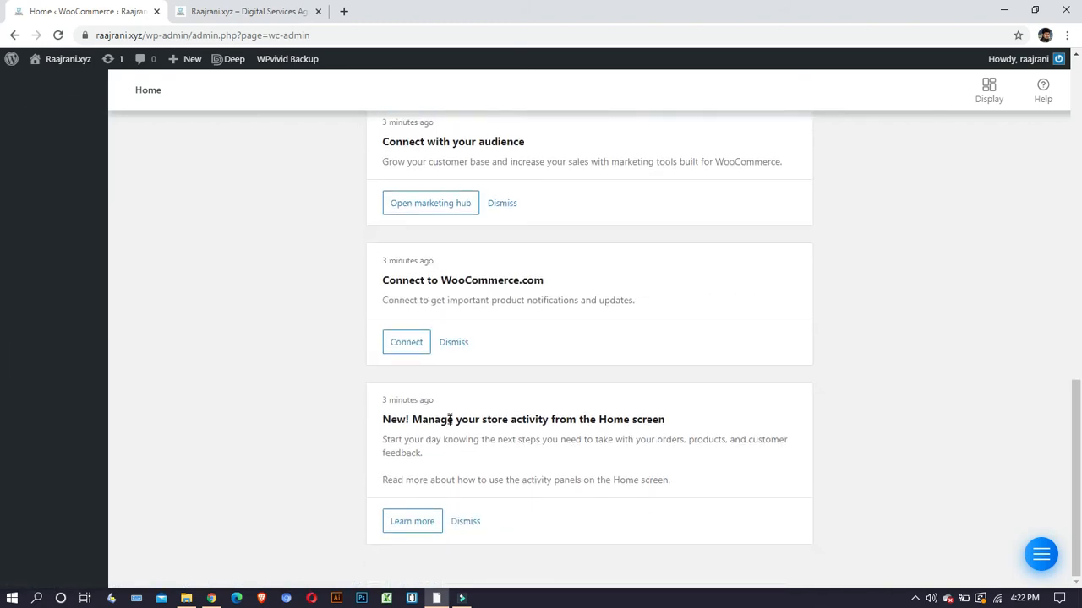
pyautogui.scroll(10, 449, 413)
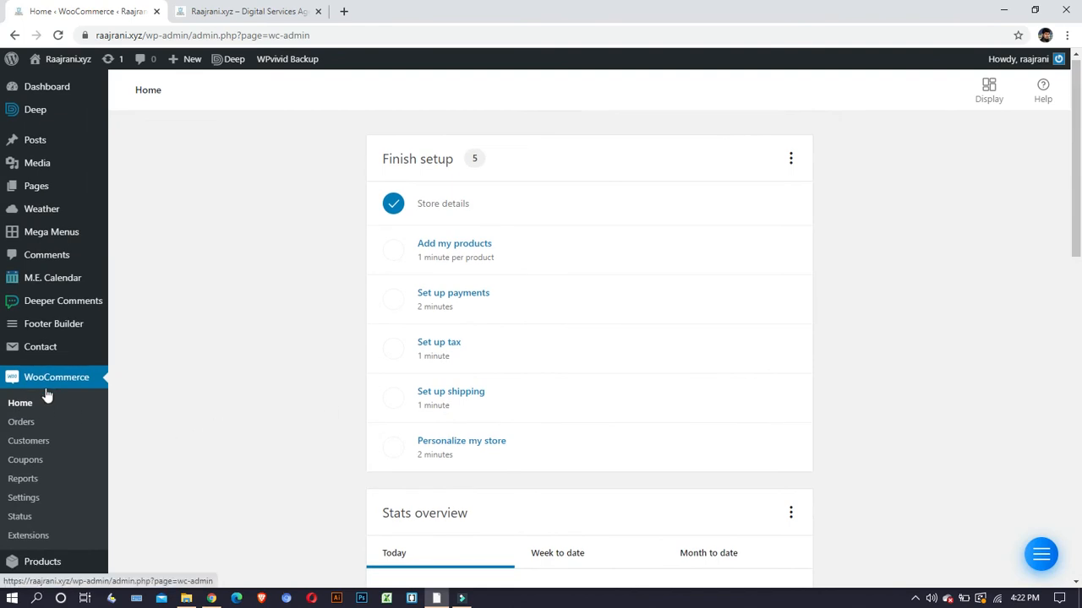
# Step: Open the WooCommerce settings and review the store address, general options and currency options
pyautogui.scroll(-1, 49, 439)
pyautogui.click(27, 432)
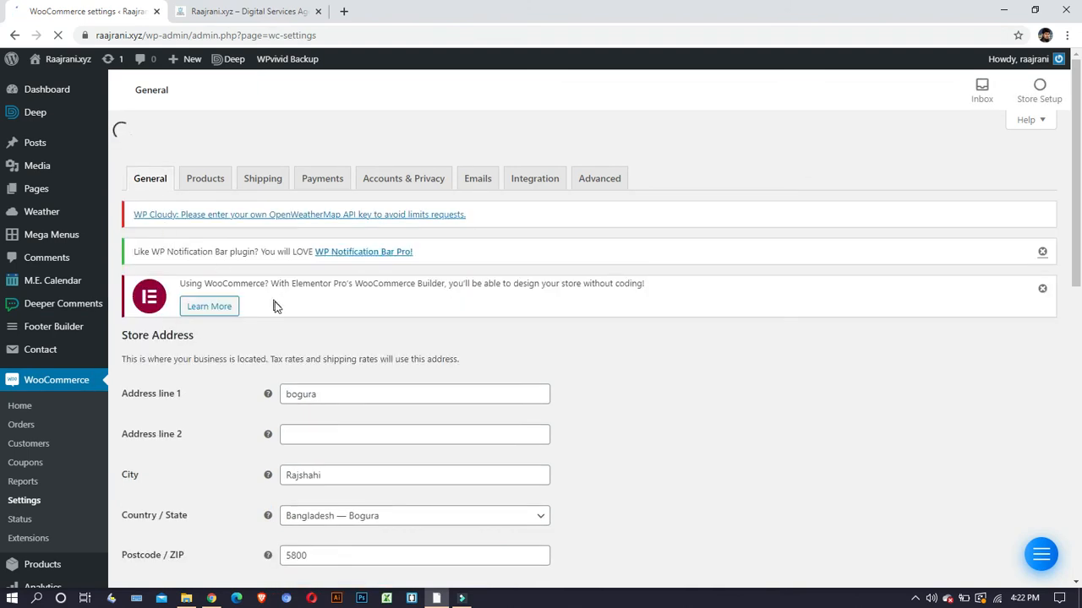
pyautogui.scroll(-1, 222, 325)
pyautogui.scroll(-1, 220, 300)
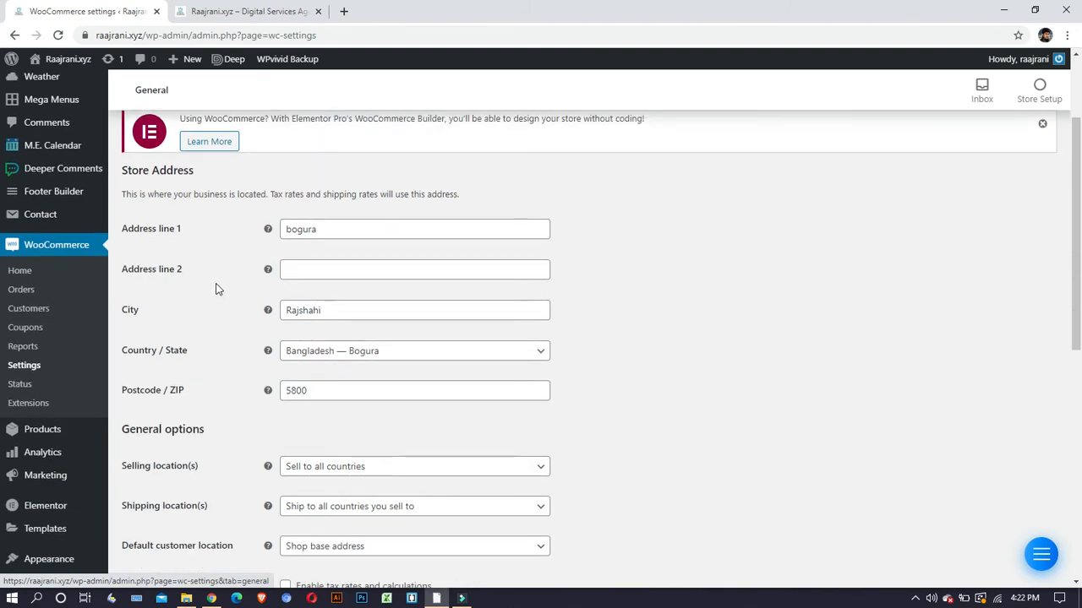
pyautogui.scroll(-2, 351, 292)
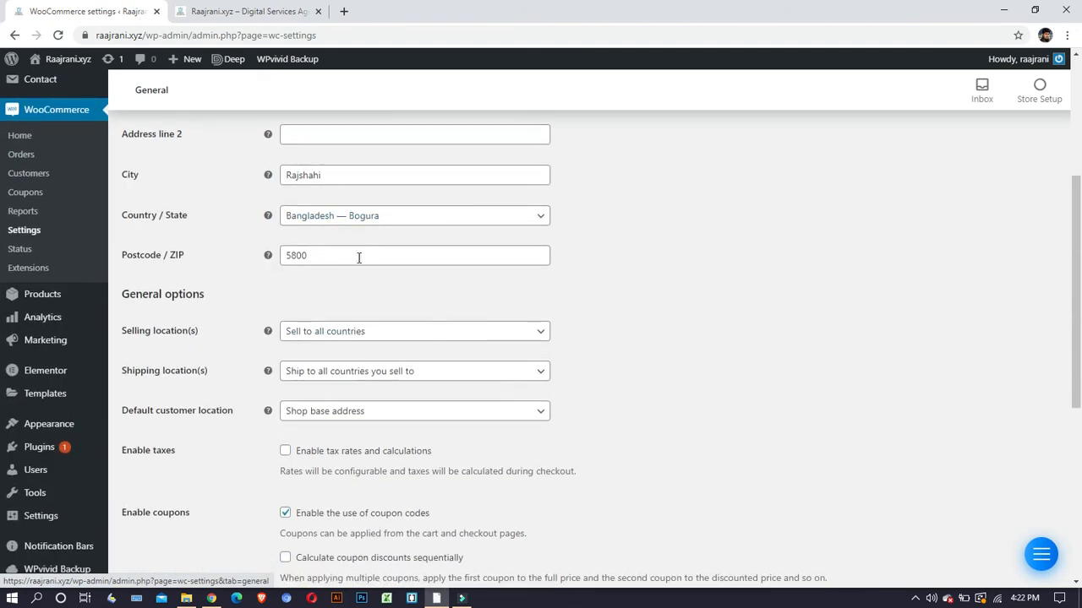
pyautogui.scroll(-1, 296, 287)
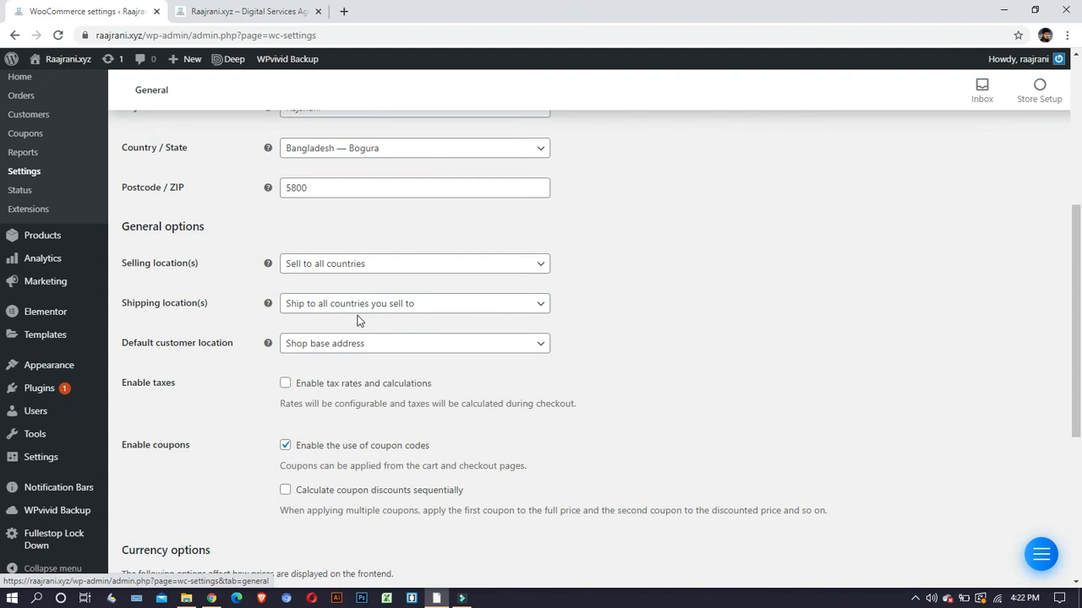
pyautogui.scroll(-1, 350, 315)
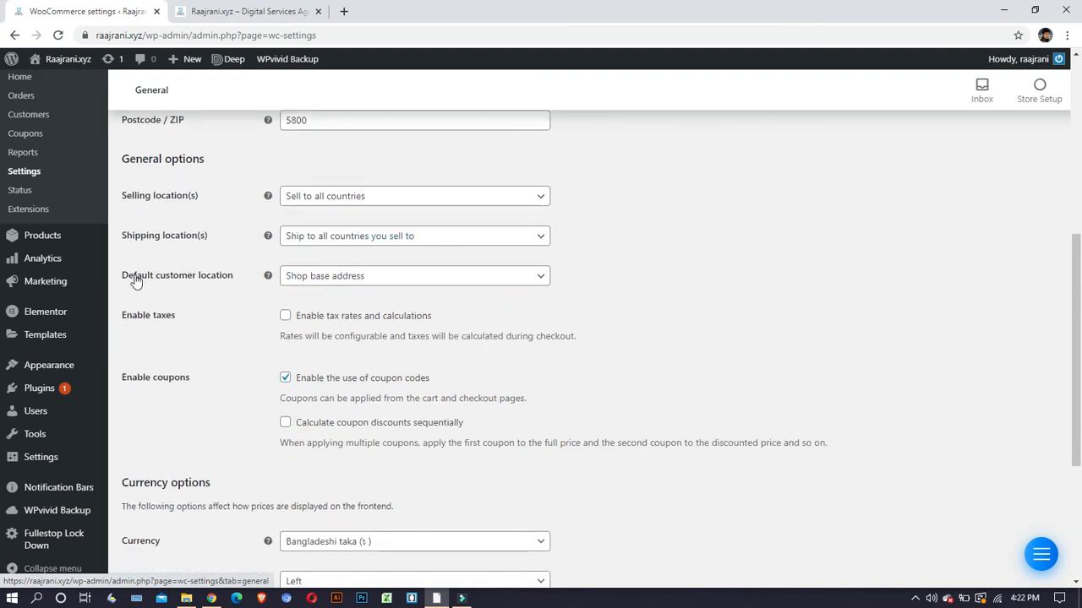
pyautogui.scroll(-2, 322, 337)
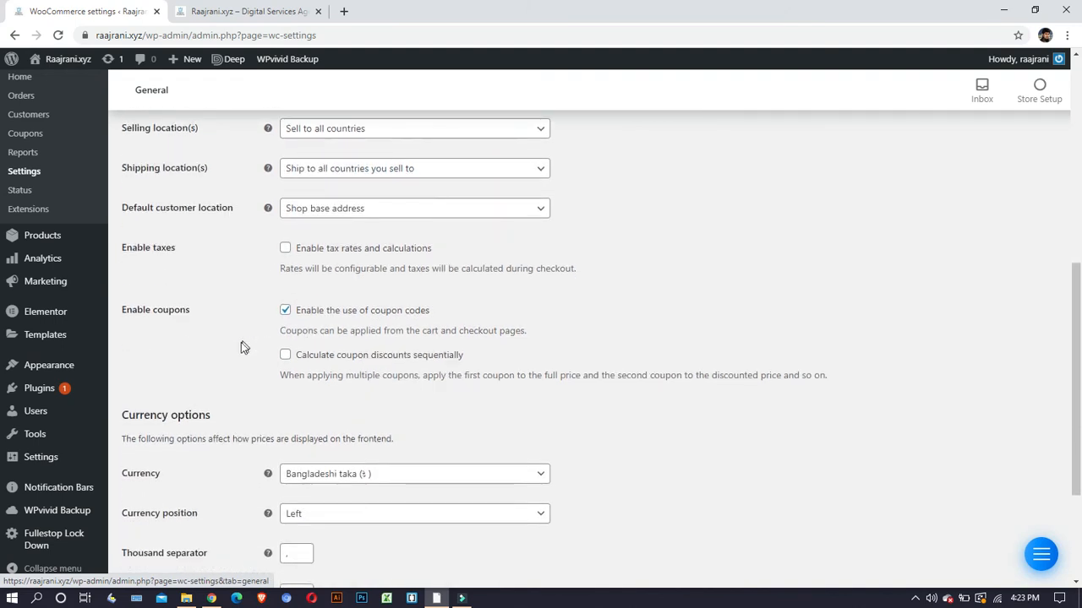
# Step: Recheck the general store settings, from the address fields down to the coupon, separator and decimal options
pyautogui.scroll(-1, 190, 388)
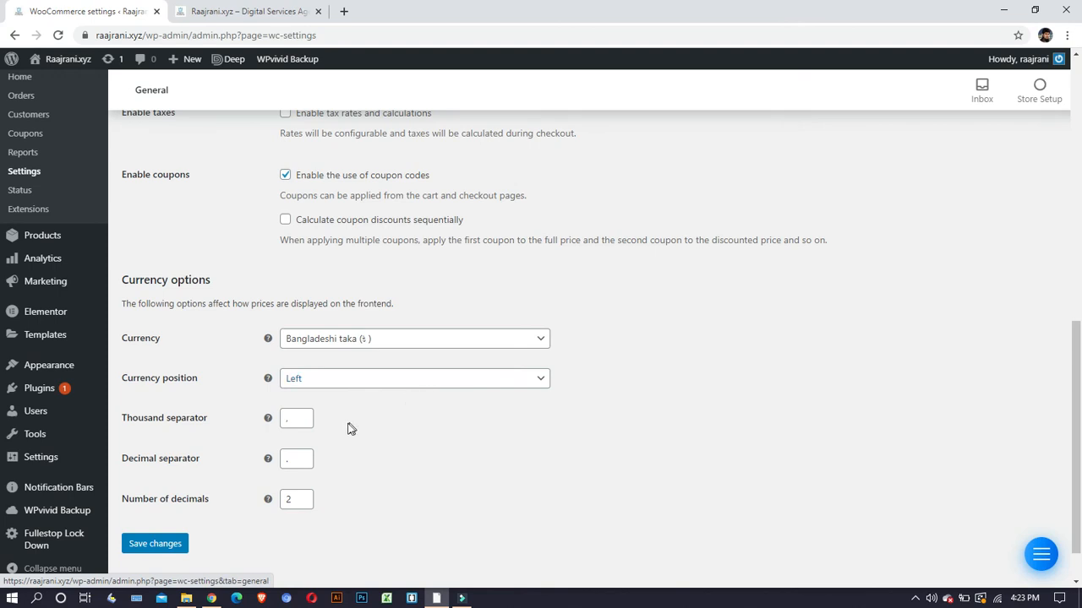
pyautogui.scroll(6, 299, 423)
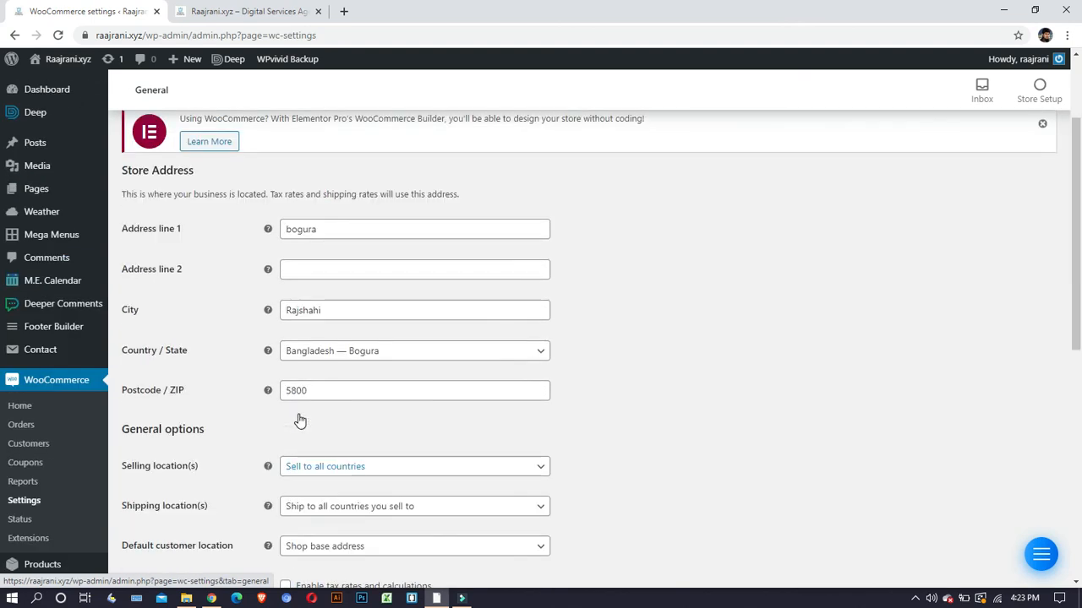
pyautogui.scroll(2, 299, 418)
pyautogui.scroll(-9, 292, 429)
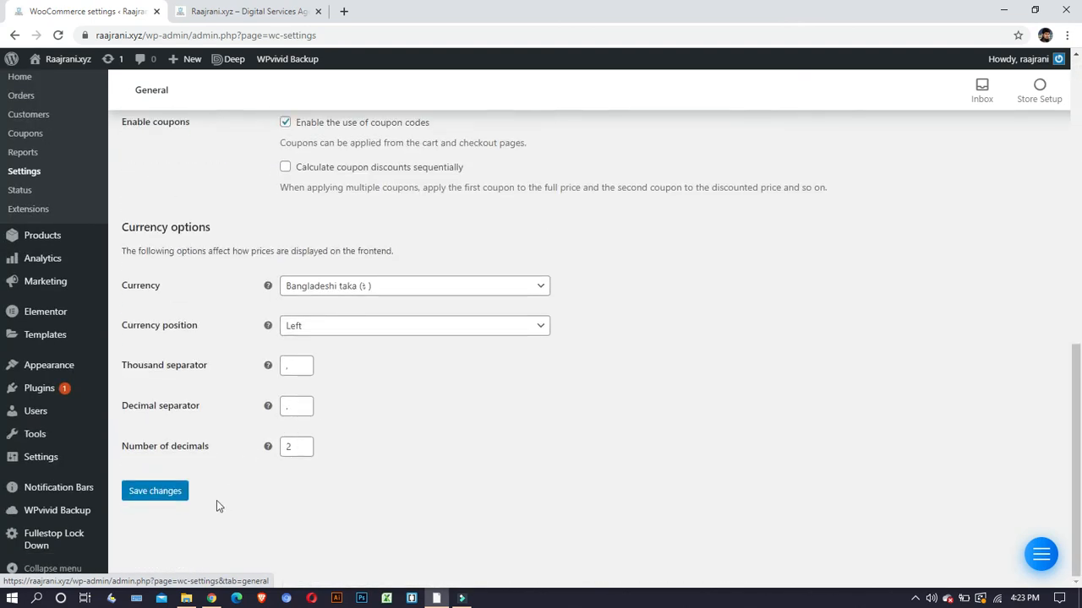
pyautogui.scroll(10, 220, 507)
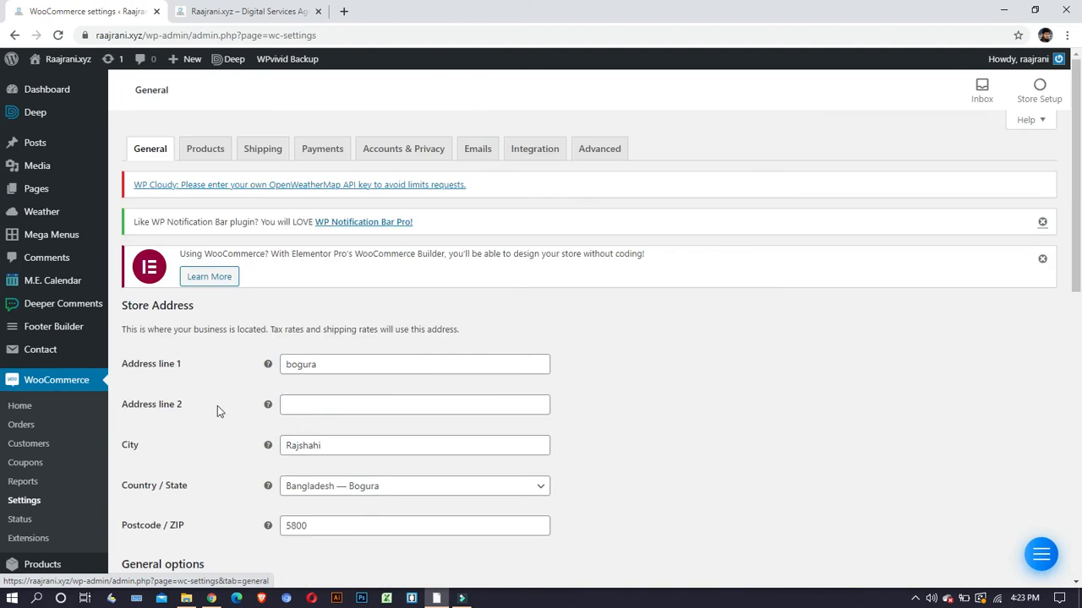
# Step: Open the Products settings and review the shop page, add to cart behaviour, measurement units, reviews and product ratings
pyautogui.click(217, 152)
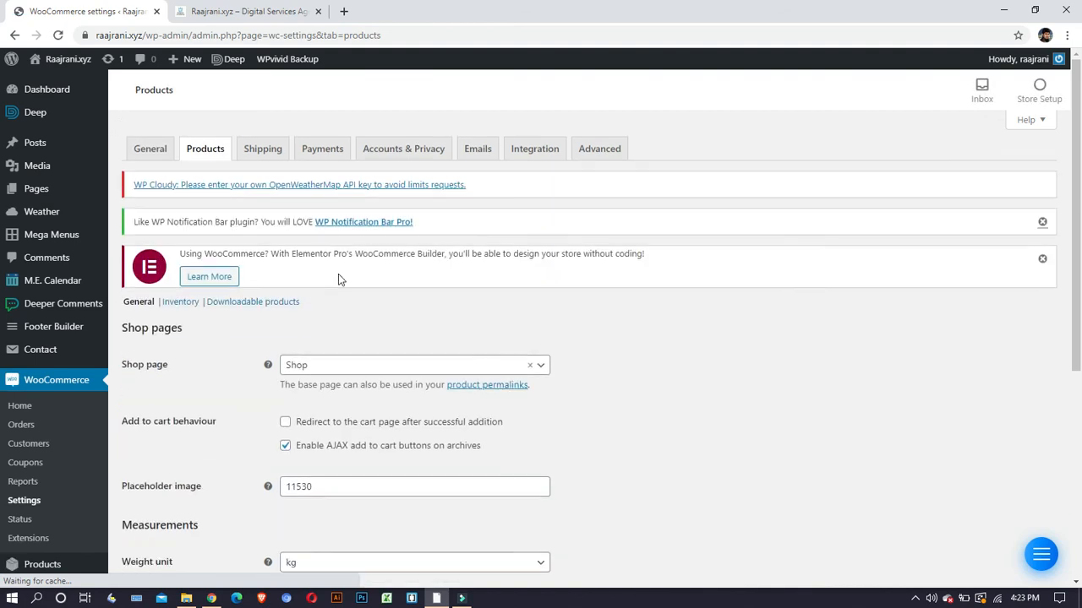
pyautogui.scroll(-1, 330, 292)
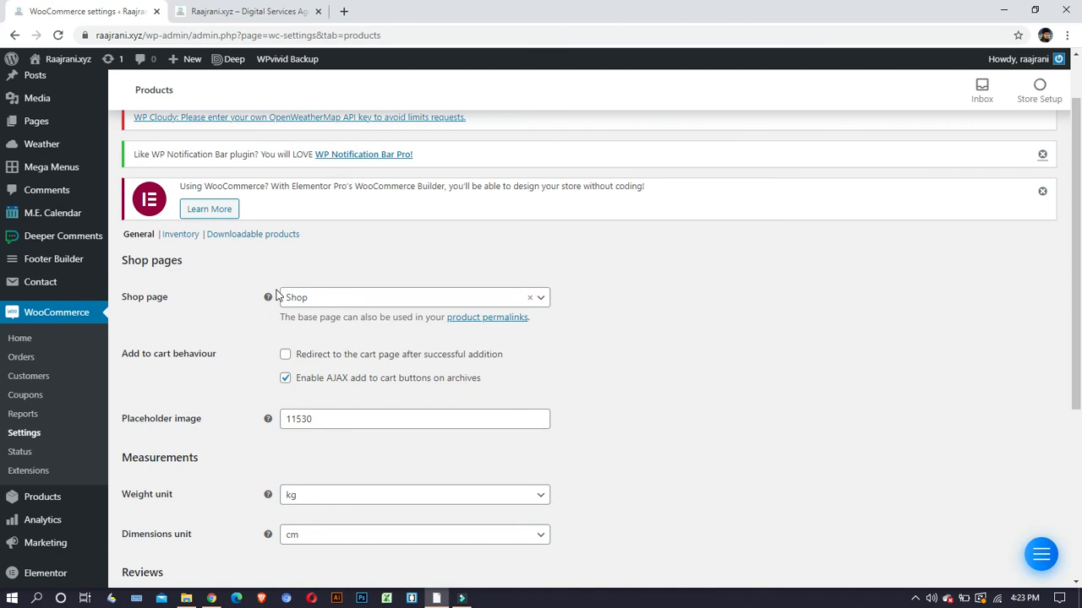
pyautogui.scroll(-1, 253, 283)
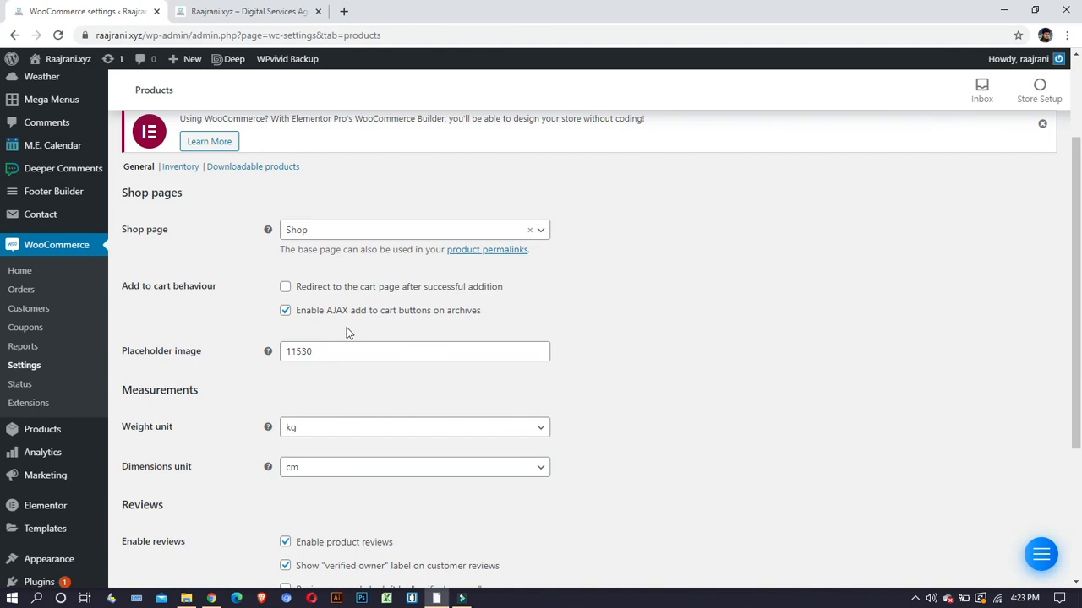
pyautogui.scroll(-1, 338, 336)
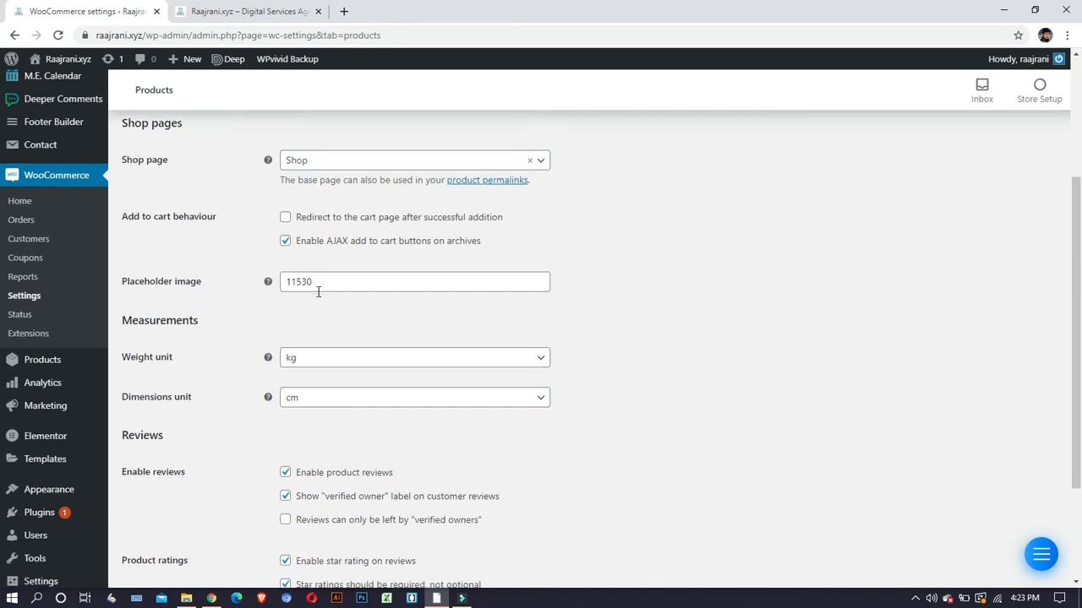
pyautogui.scroll(-2, 317, 311)
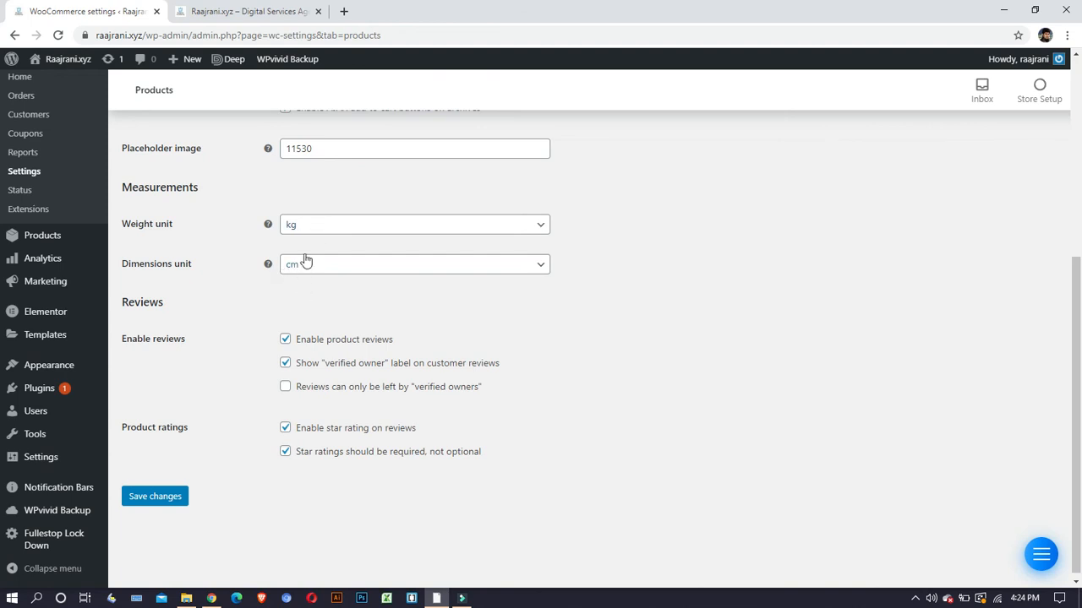
pyautogui.scroll(4, 259, 460)
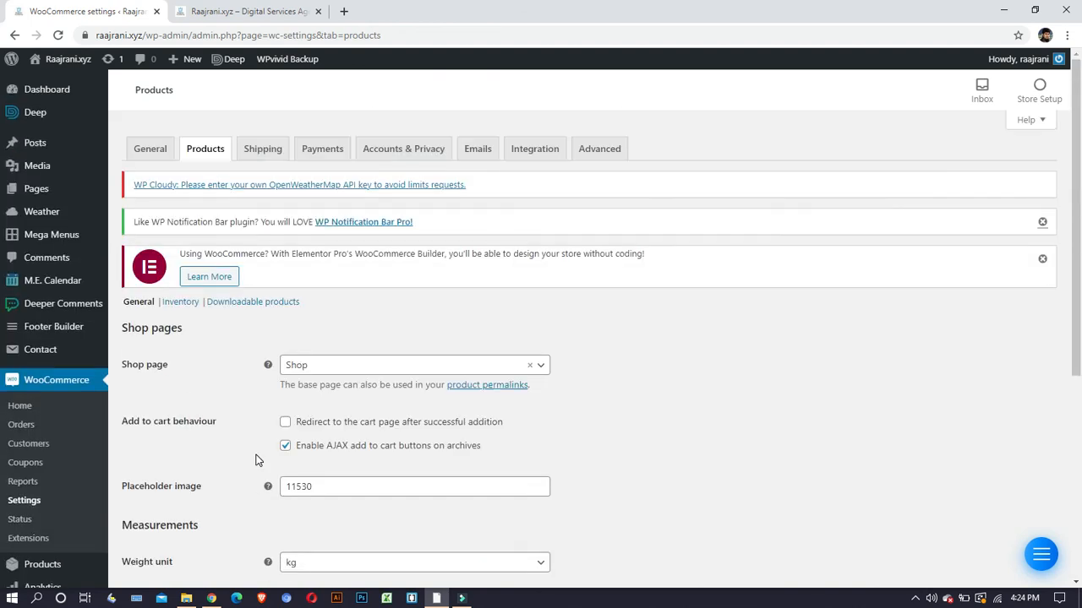
# Step: View the store's shipping zones settings and the list of available payment methods
pyautogui.click(264, 149)
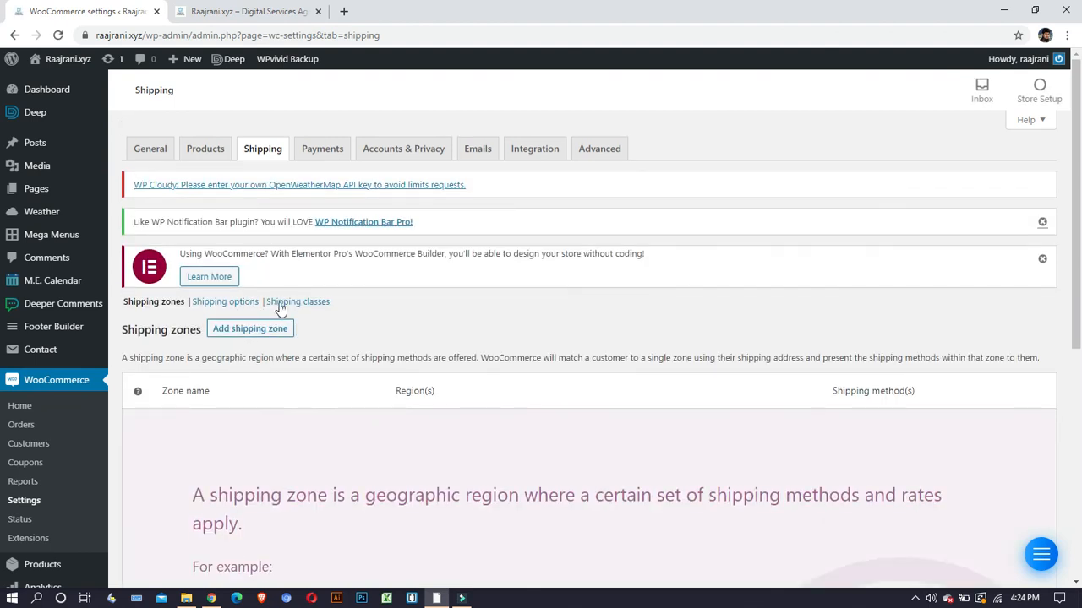
pyautogui.click(322, 146)
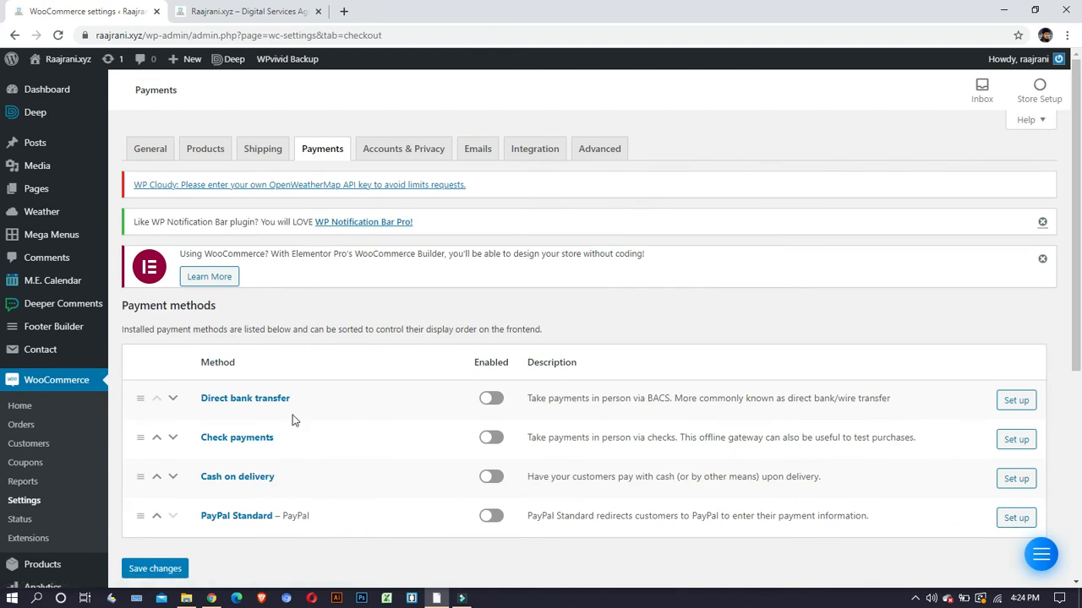
pyautogui.scroll(-1, 283, 417)
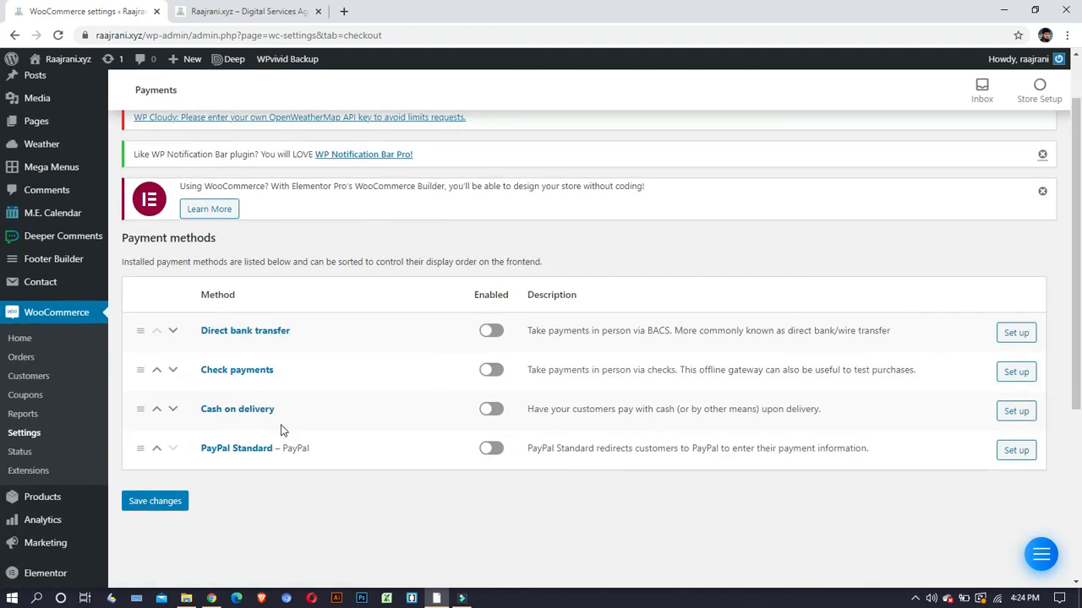
pyautogui.scroll(1, 283, 431)
# Step: Open the Accounts & Privacy settings and review the guest checkout, account creation and erasure request options
pyautogui.click(423, 154)
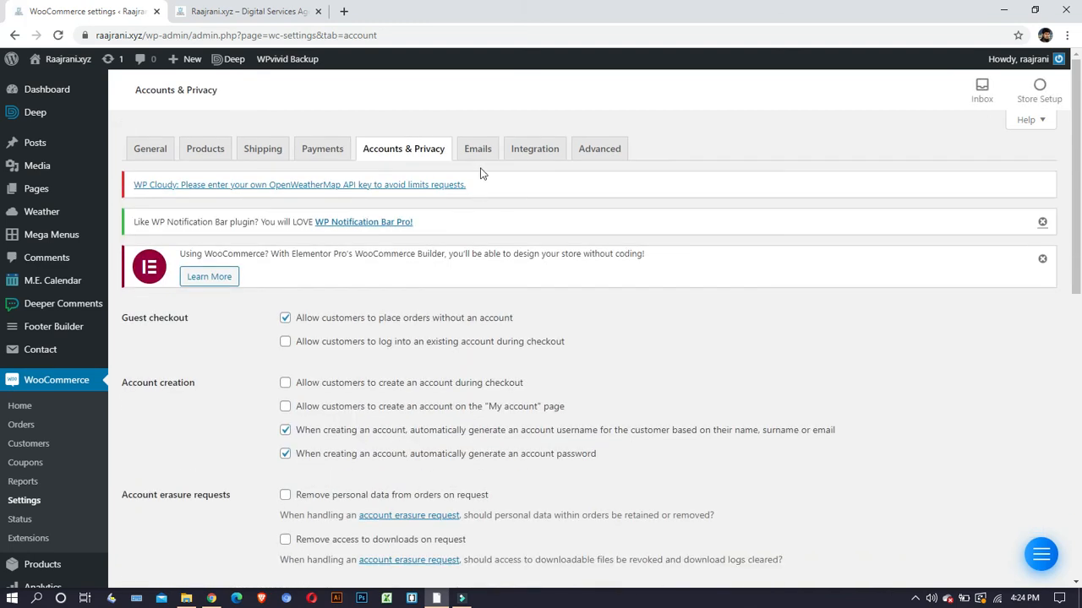
pyautogui.scroll(-1, 300, 292)
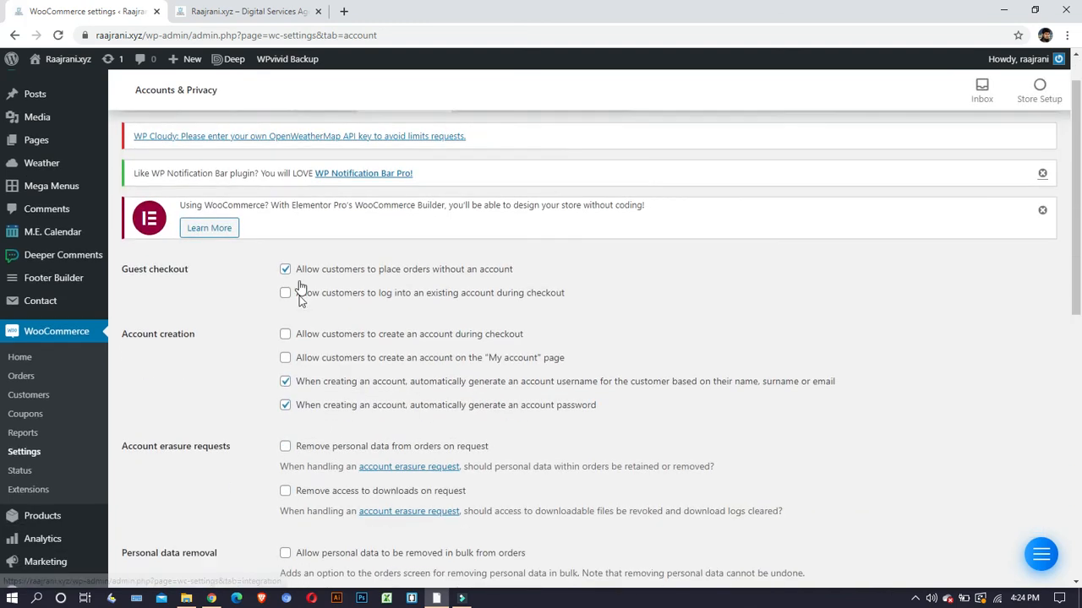
pyautogui.scroll(1, 288, 351)
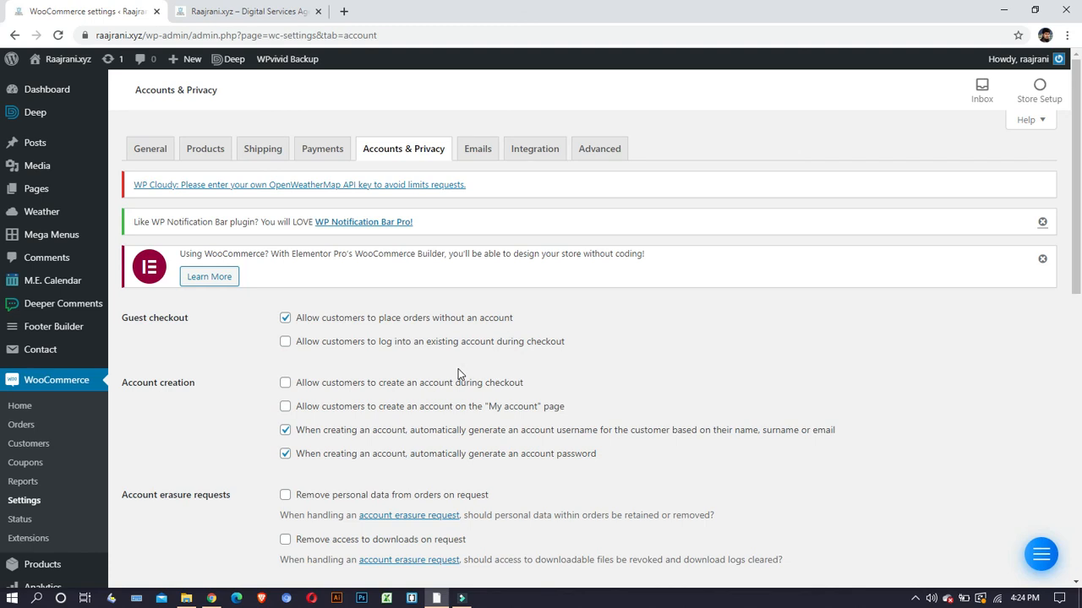
# Step: Look through the live site's home page down to the pricing plans and testimonials, and return to the WooCommerce settings
pyautogui.click(220, 11)
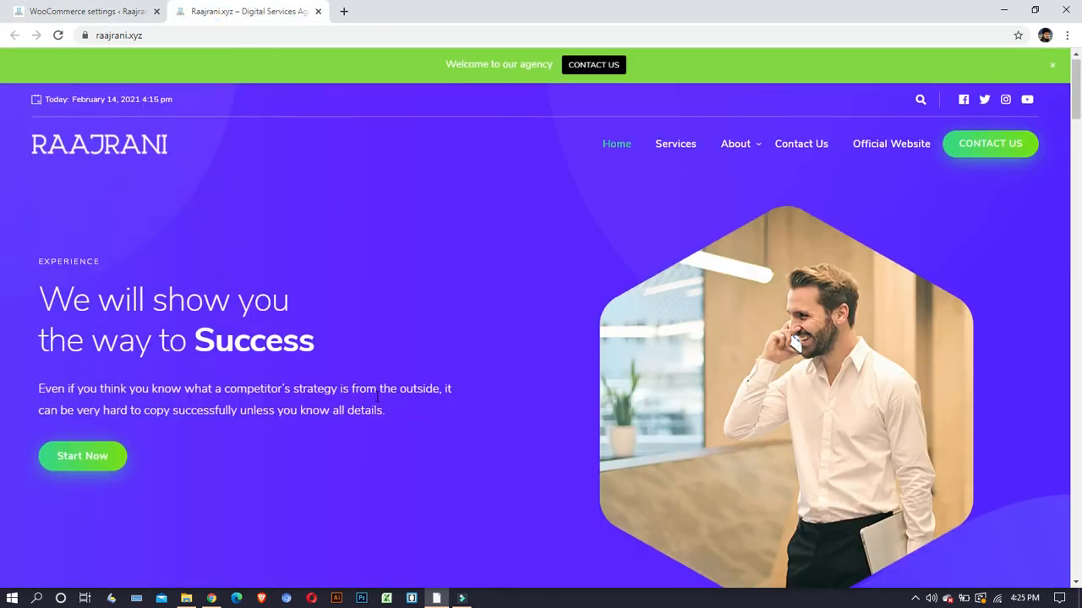
pyautogui.scroll(-3, 376, 402)
pyautogui.scroll(-20, 374, 400)
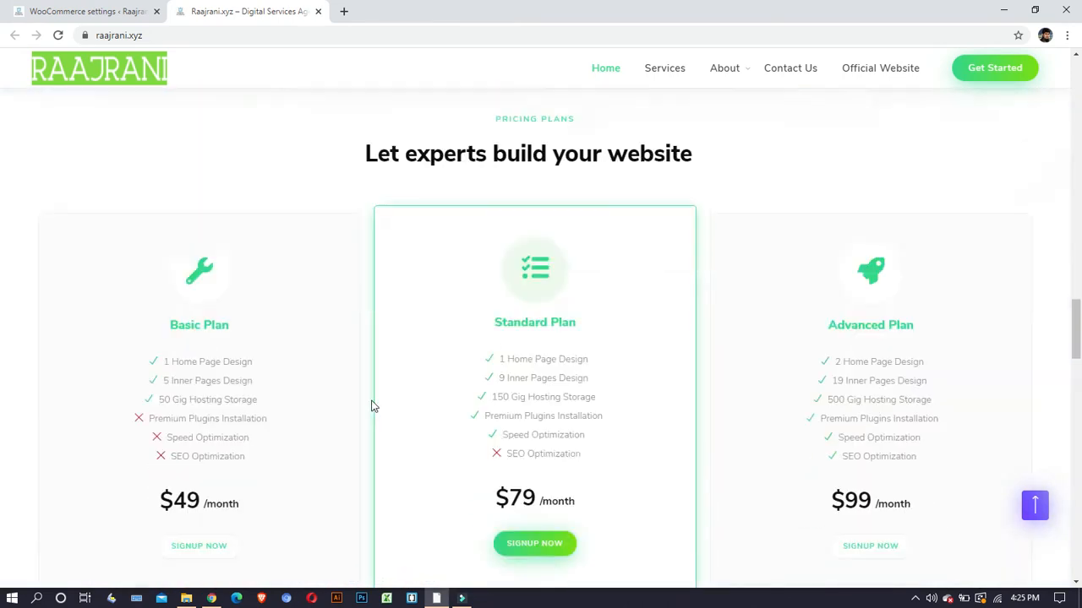
pyautogui.scroll(1, 369, 400)
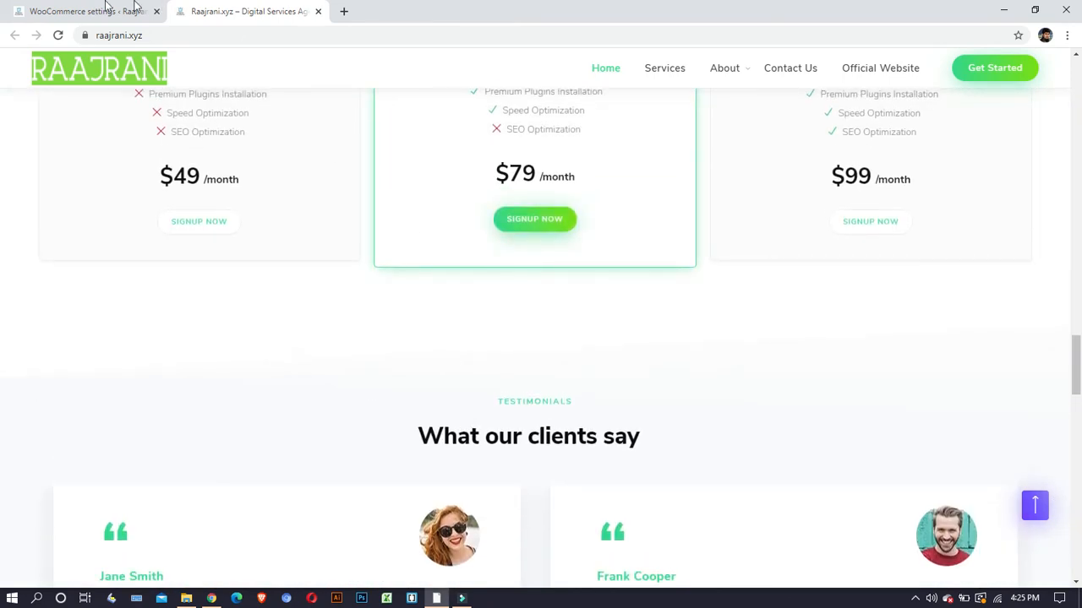
pyautogui.click(93, 11)
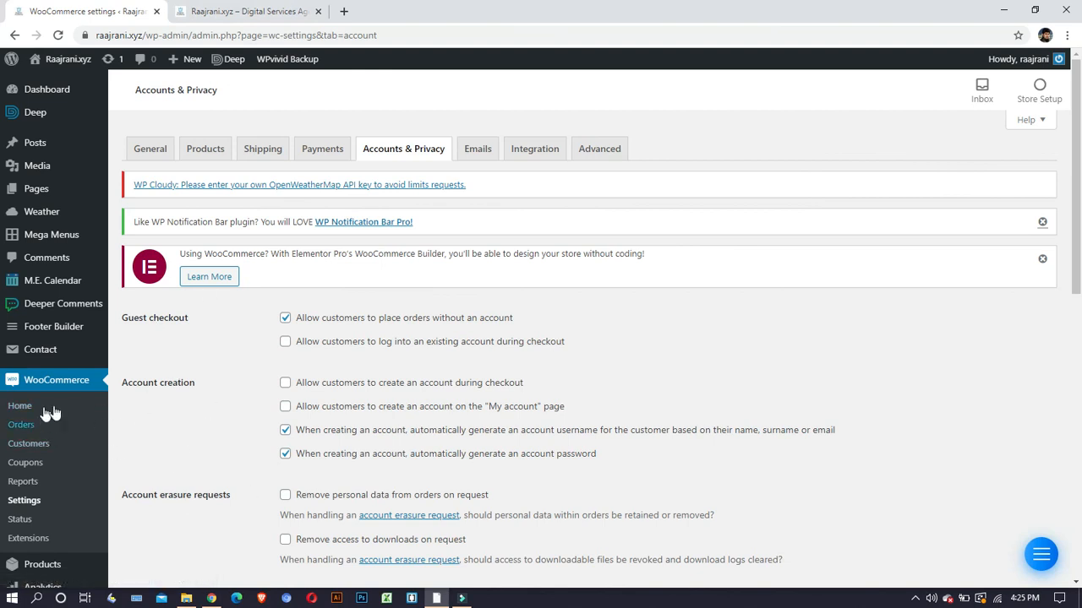
pyautogui.click(216, 12)
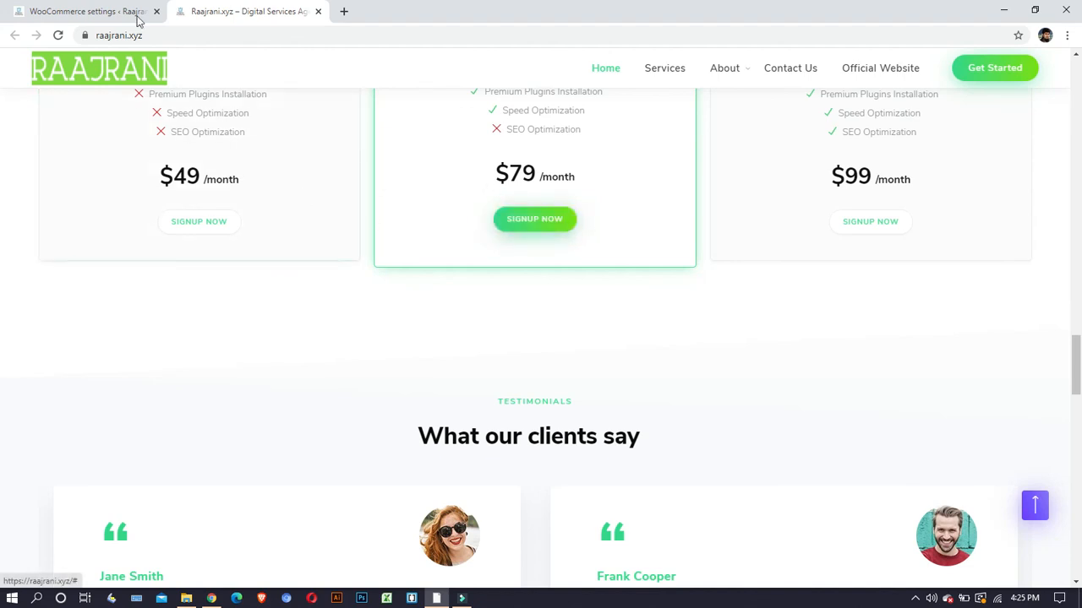
pyautogui.click(109, 16)
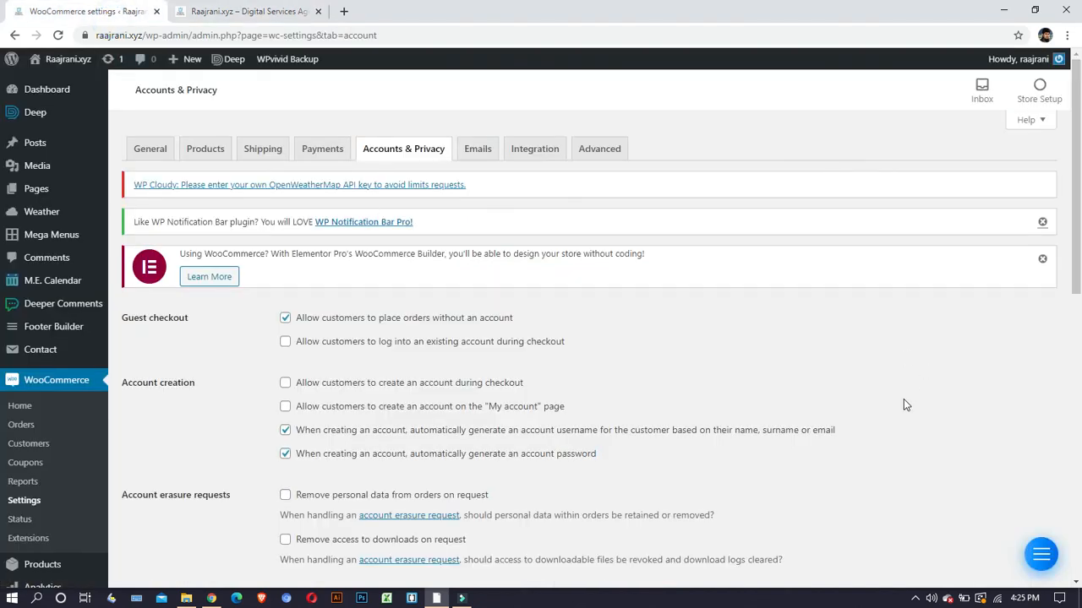